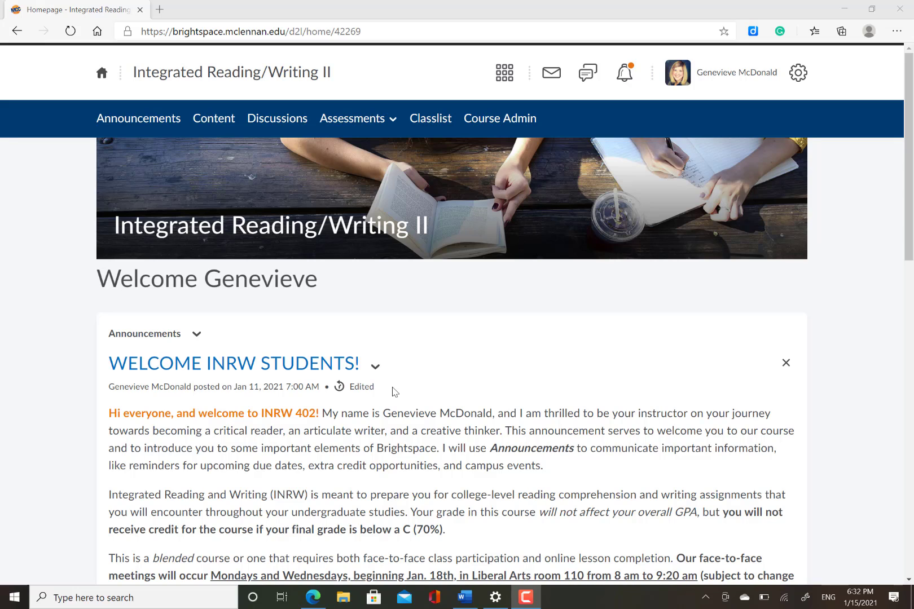
Step: Open the course content and view the syllabus in the course Overview
click(212, 130)
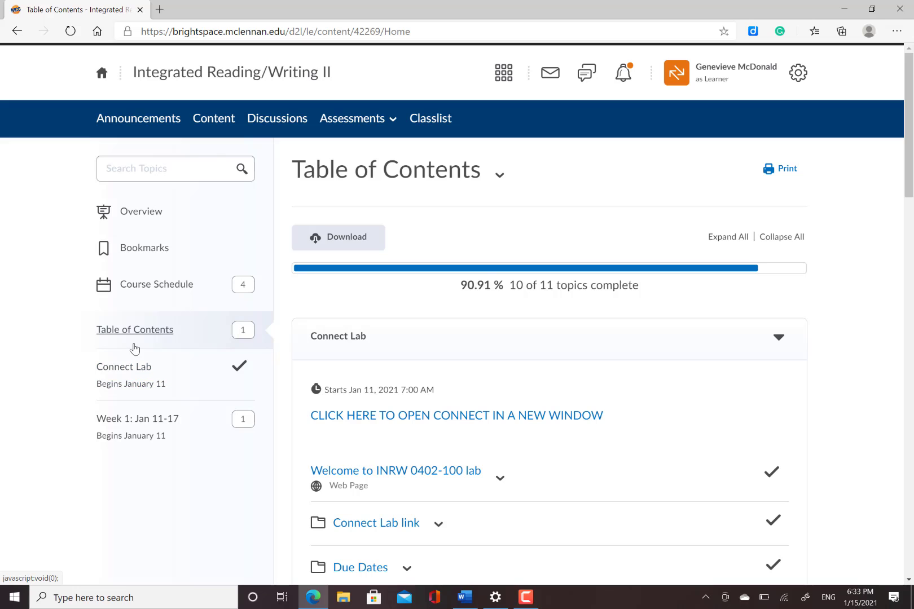
click(139, 219)
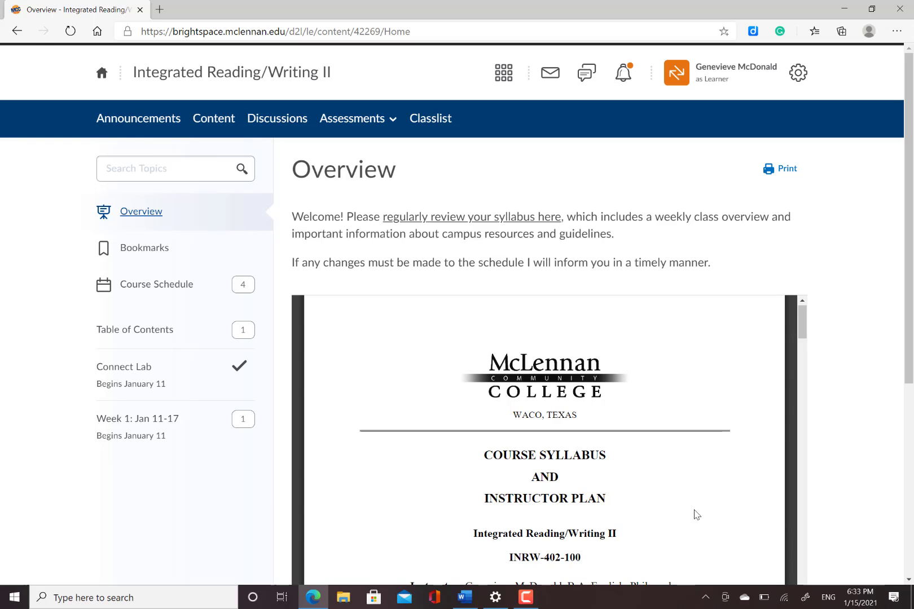
scroll(696, 515, down, 3)
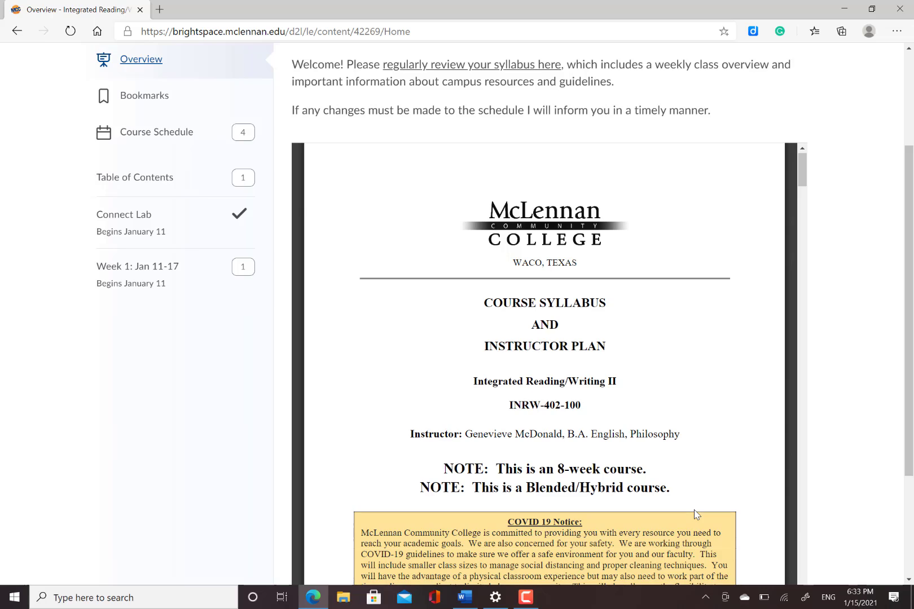
scroll(696, 515, up, 3)
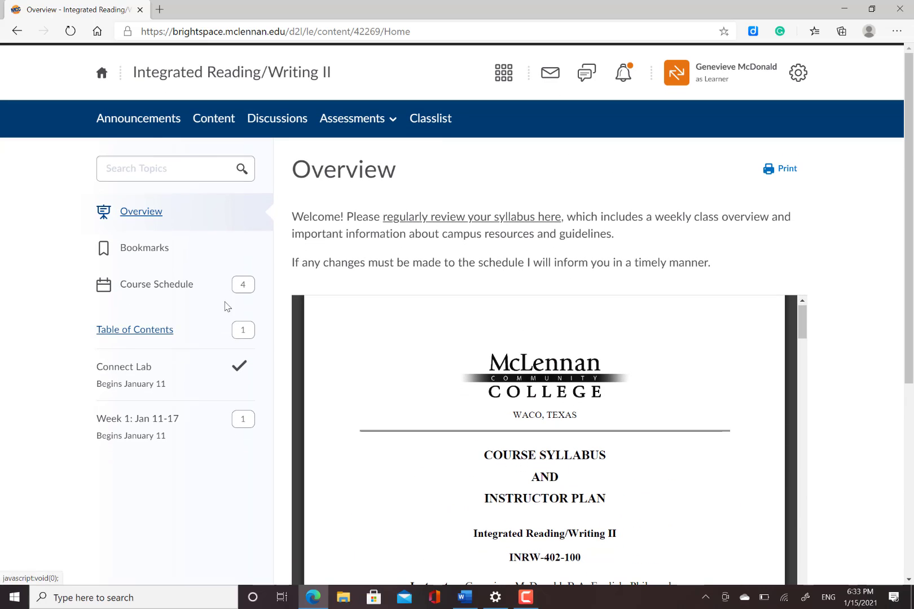
Step: Open the Course Schedule and review the upcoming events and due dates for the next 7 days
click(136, 288)
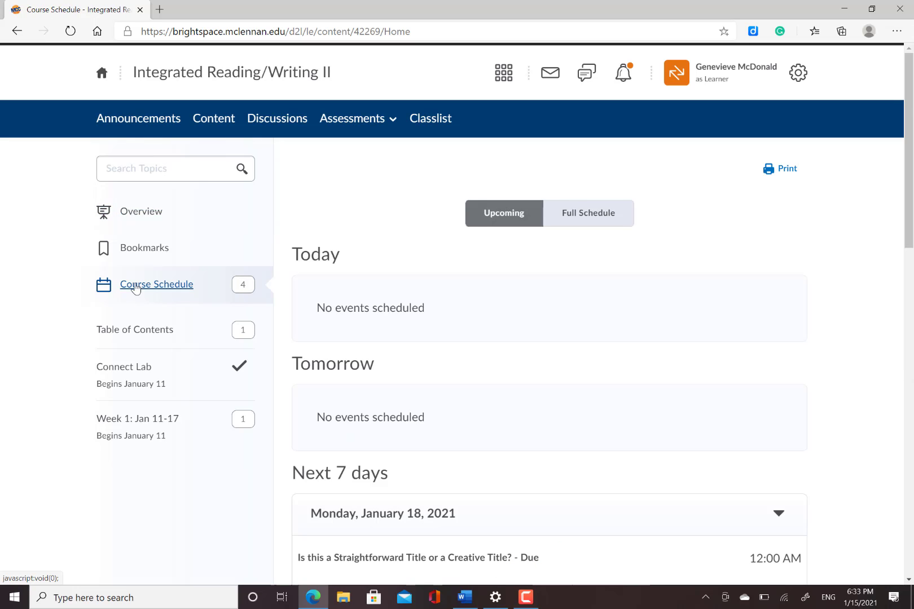
scroll(135, 287, down, 5)
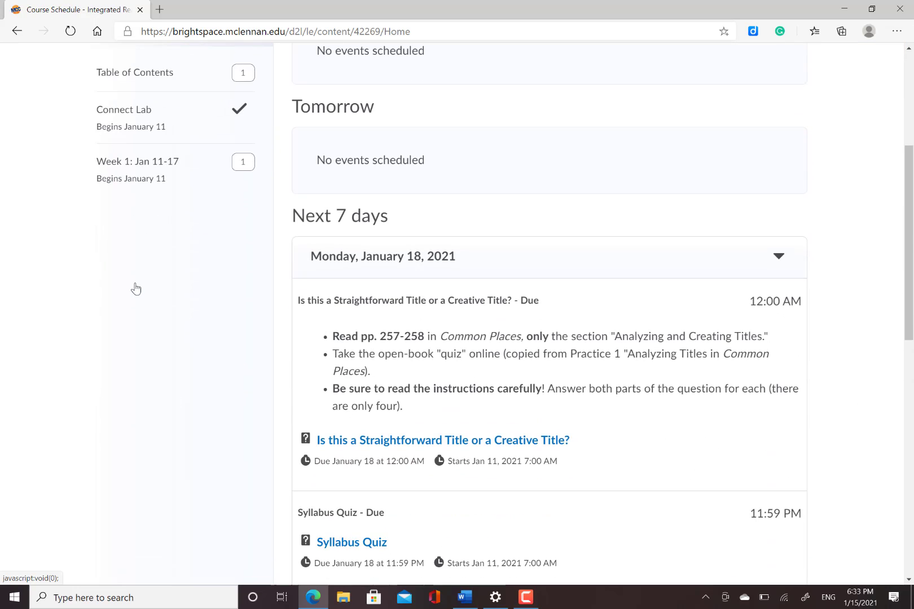
scroll(136, 288, down, 4)
scroll(135, 288, up, 7)
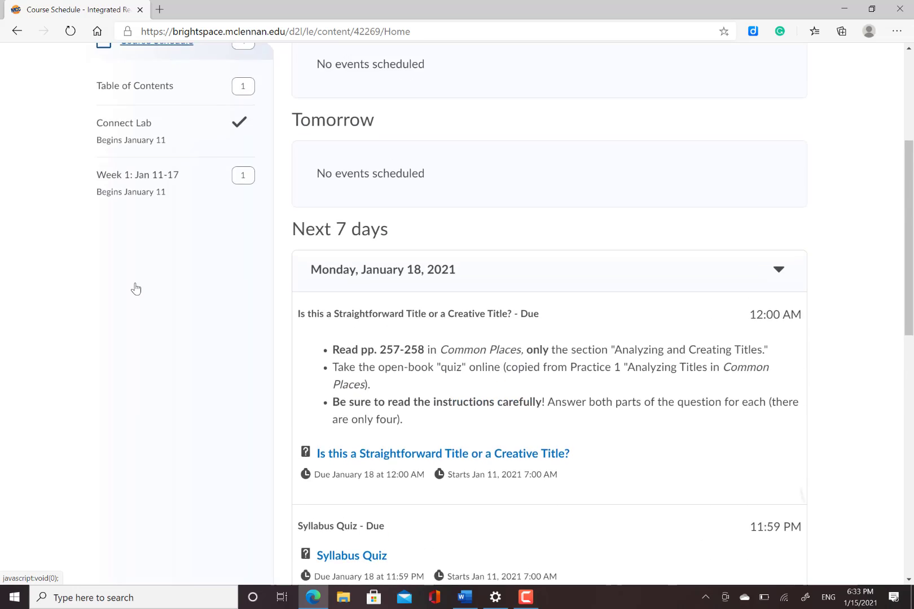
scroll(136, 287, up, 2)
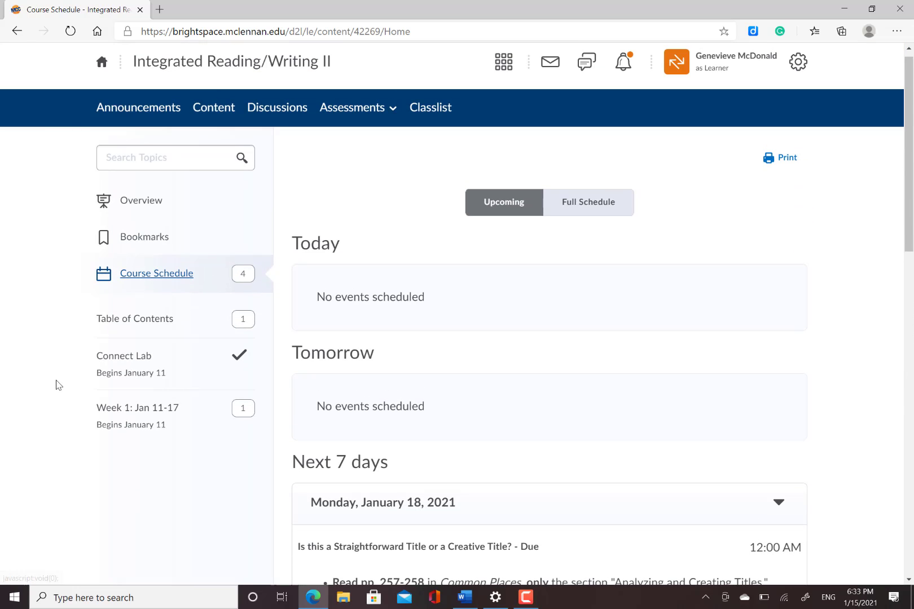
Step: View the Connect Lab module and the instructions and objectives of the Week 1: Jan 11-17 module
click(109, 376)
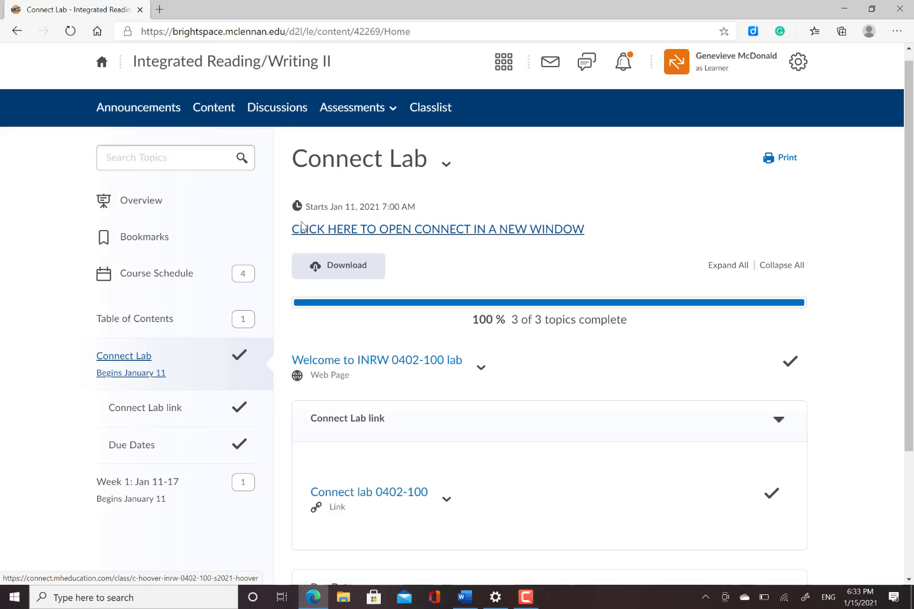
click(133, 494)
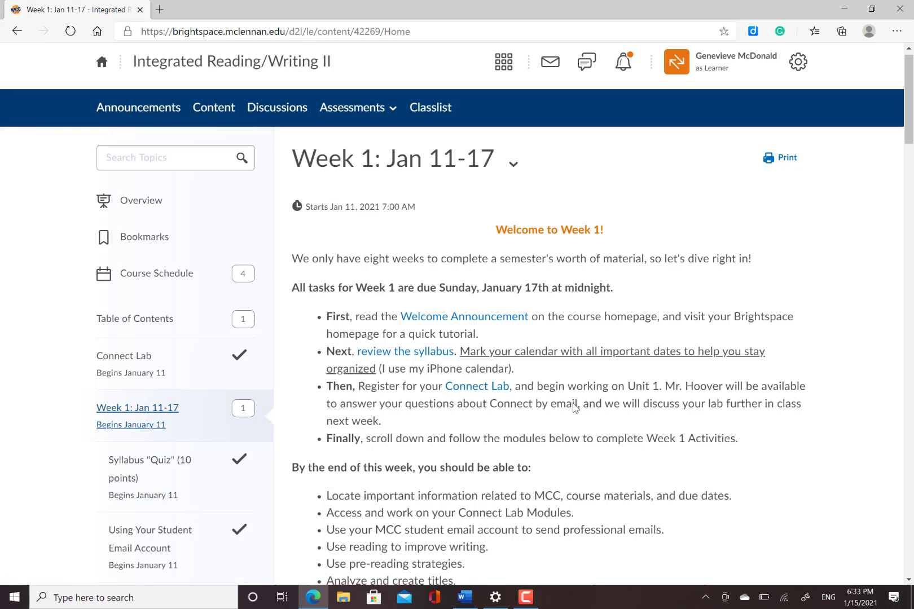
scroll(574, 407, down, 2)
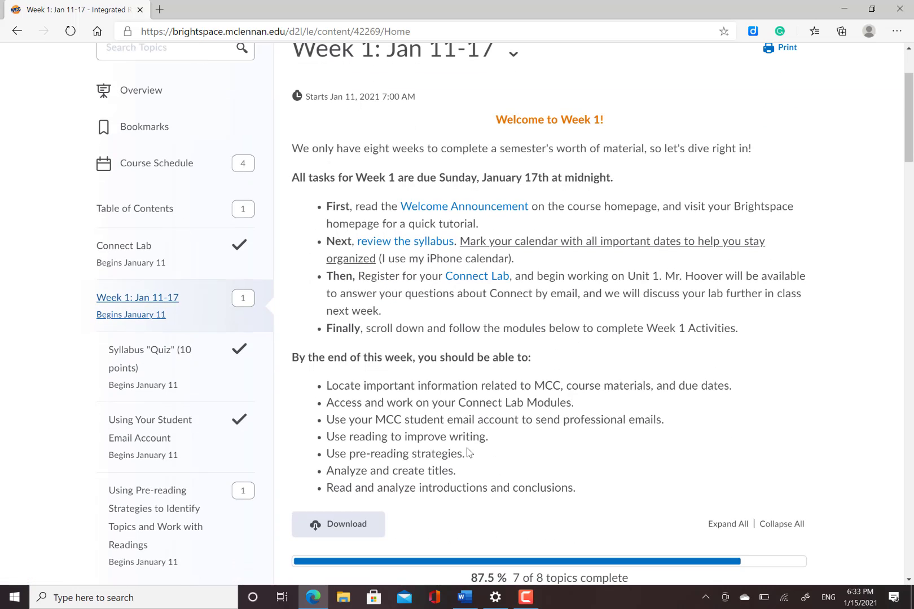
Step: View the Syllabus "Quiz" (10 points) submodule, checking the syllabus in the Overview and returning to the quiz page
click(134, 362)
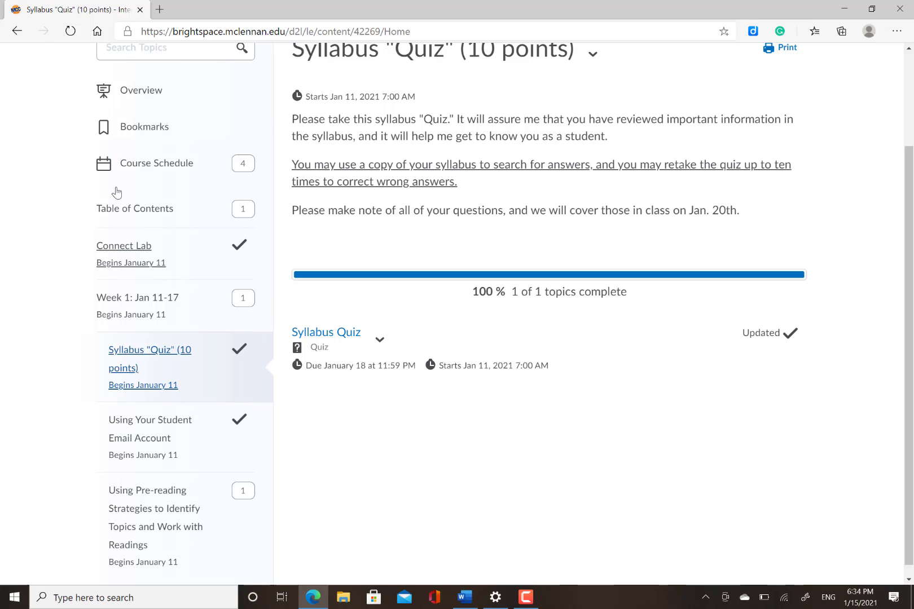
click(136, 91)
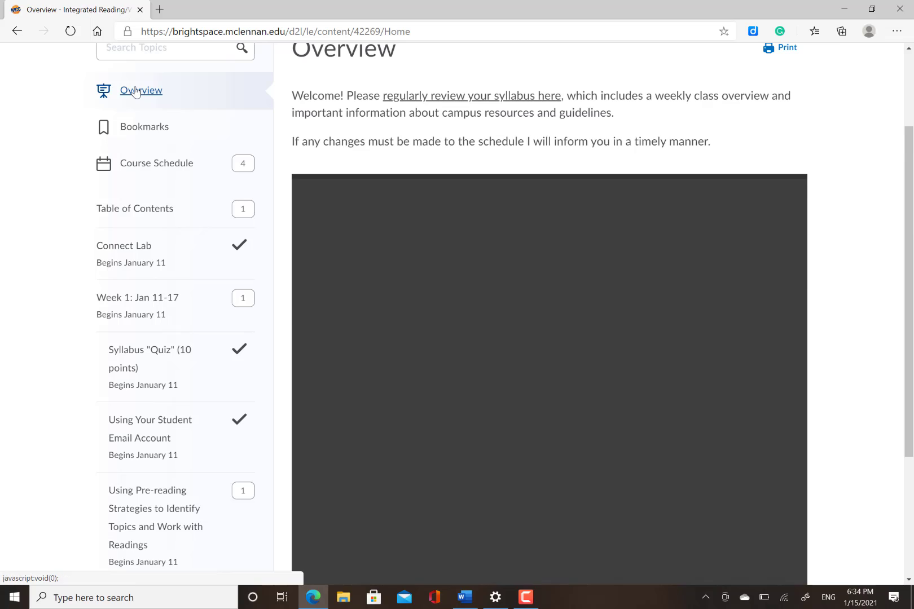
scroll(416, 161, down, 3)
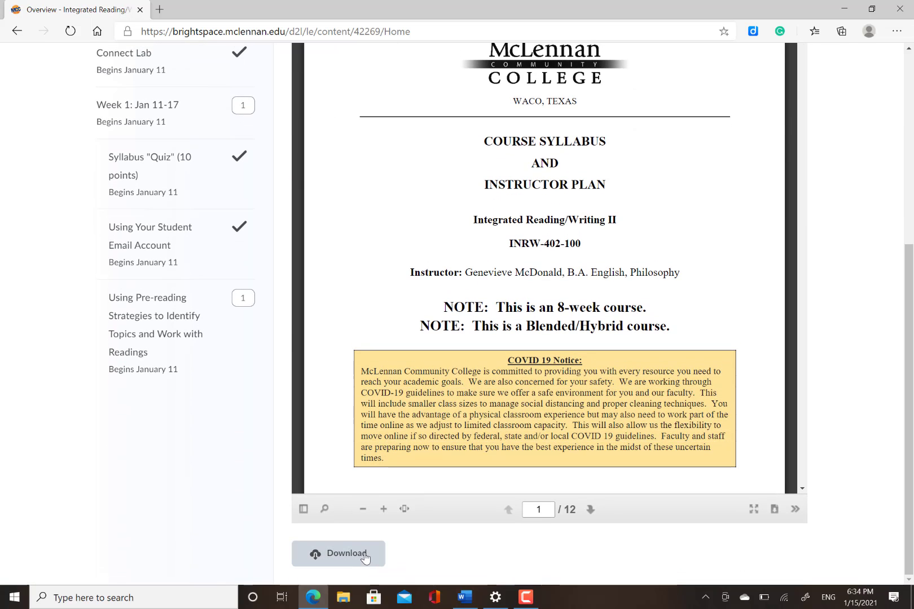
click(133, 188)
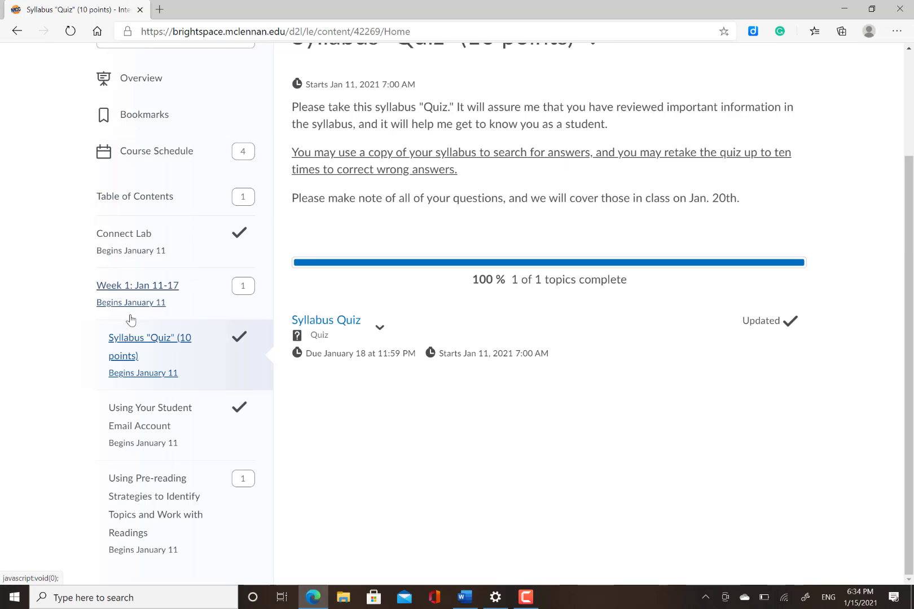
Step: Open the Using Your Student Email Account submodule and review its video topic and email activity instructions
click(156, 436)
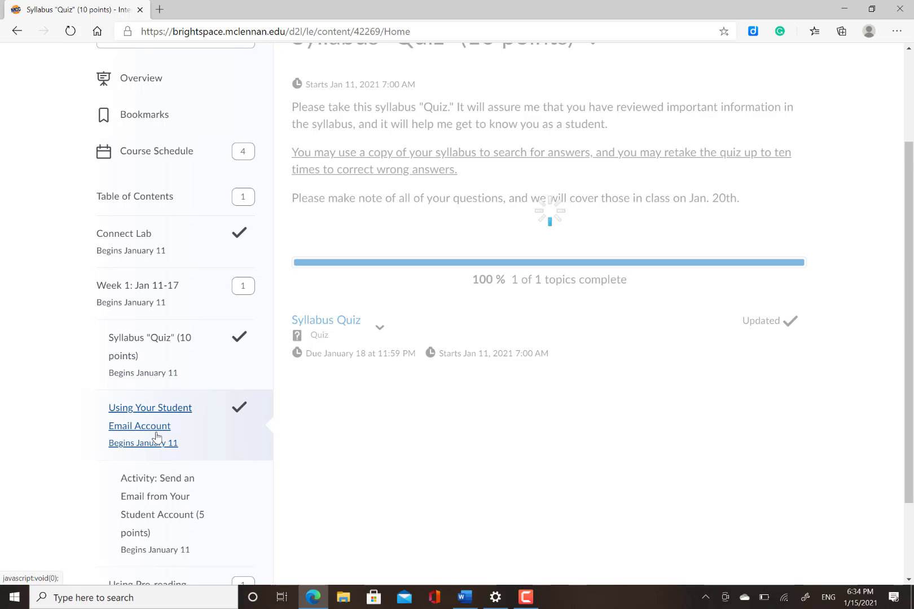
click(909, 579)
scroll(908, 581, down, 6)
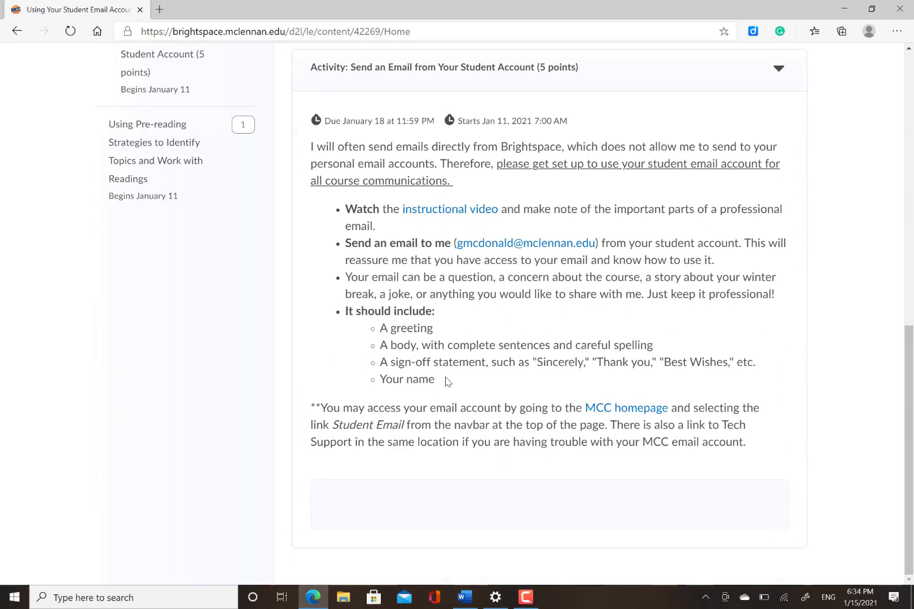
scroll(447, 382, up, 5)
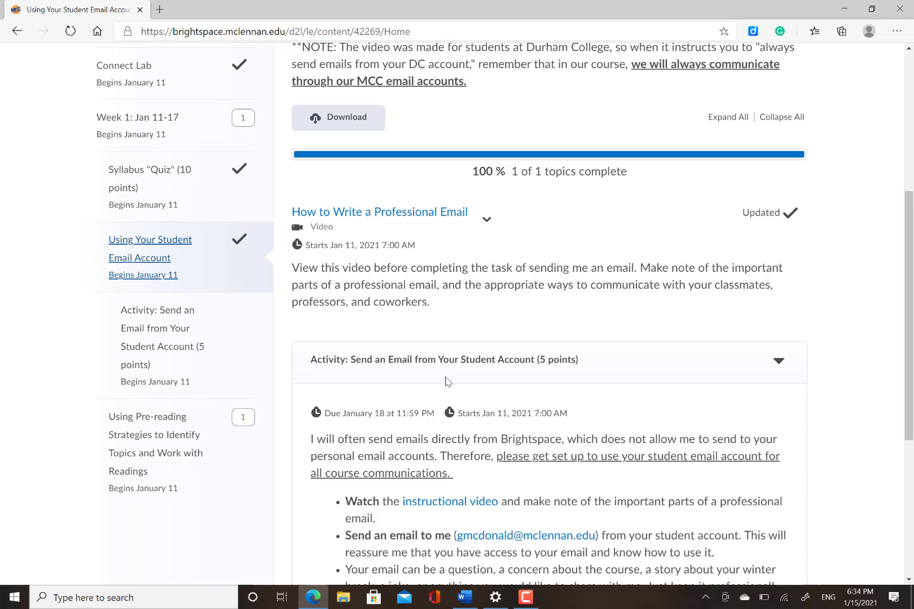
Step: Open the Week 1 Readings.docx1 document from the Using Pre-reading Strategies submodule and view its first page
click(136, 450)
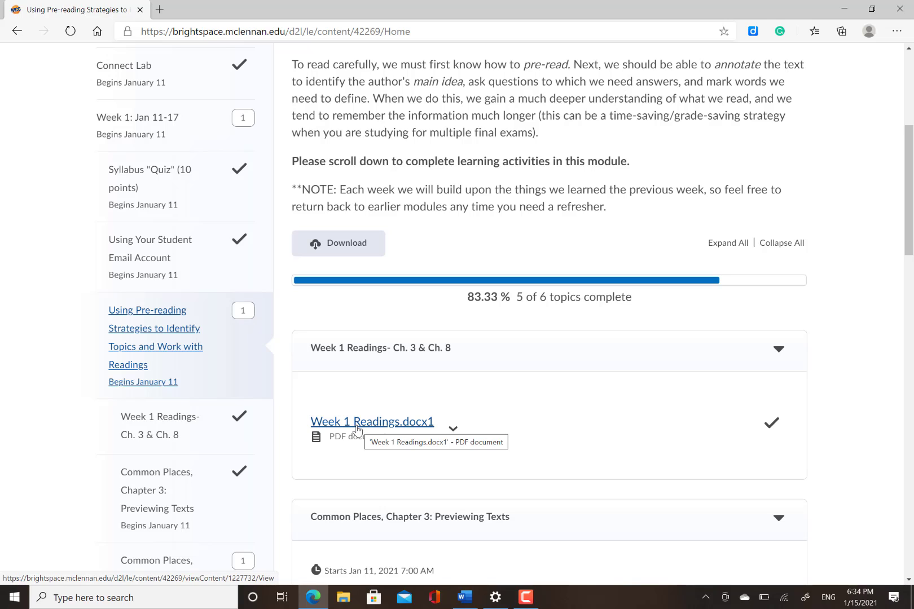
click(339, 427)
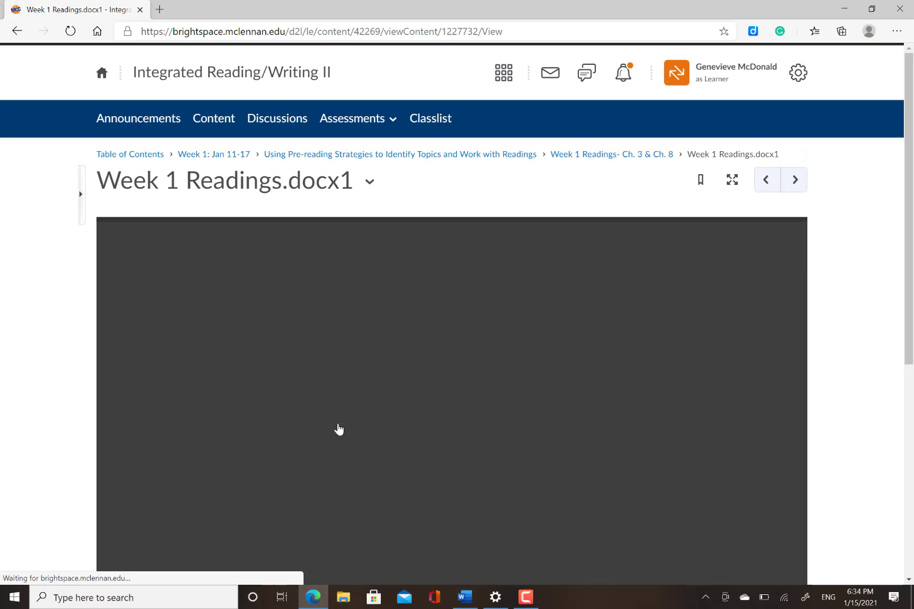
scroll(338, 430, down, 3)
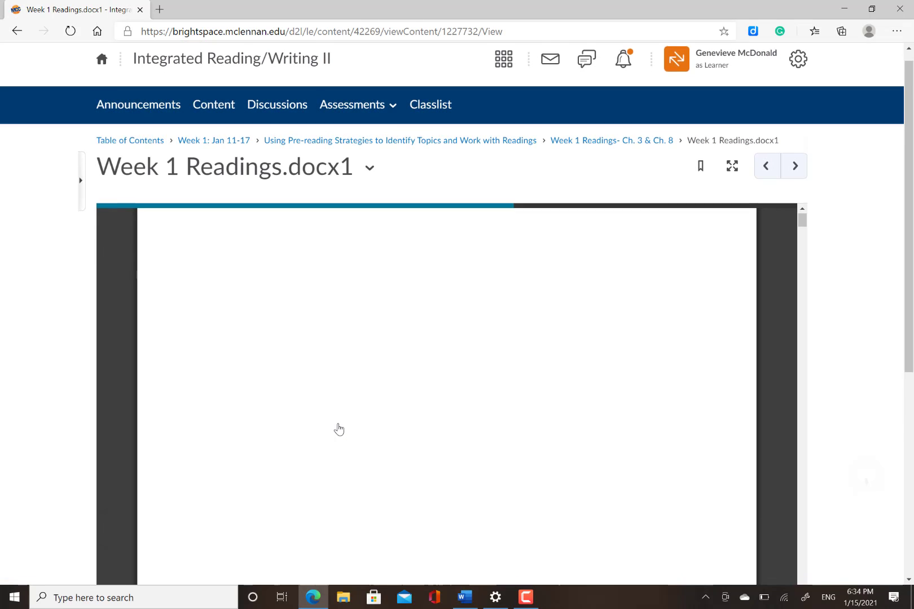
scroll(339, 430, up, 1)
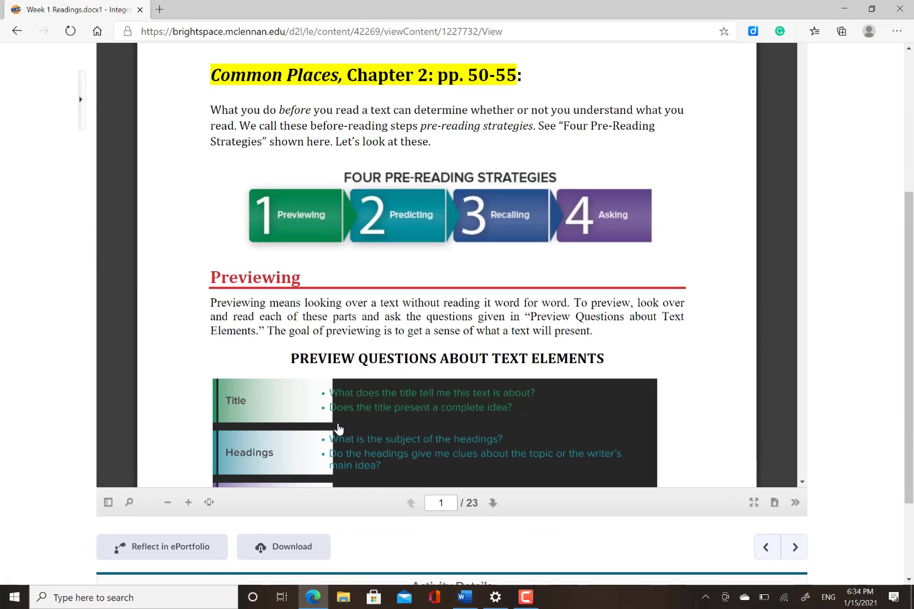
Step: Download the Week 1 Readings document and open the downloaded PDF
click(294, 550)
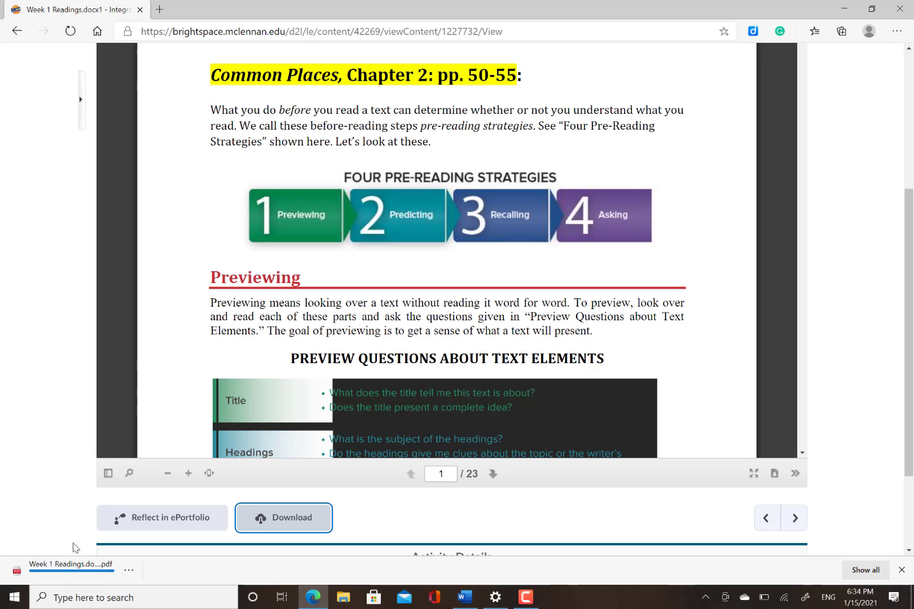
click(43, 576)
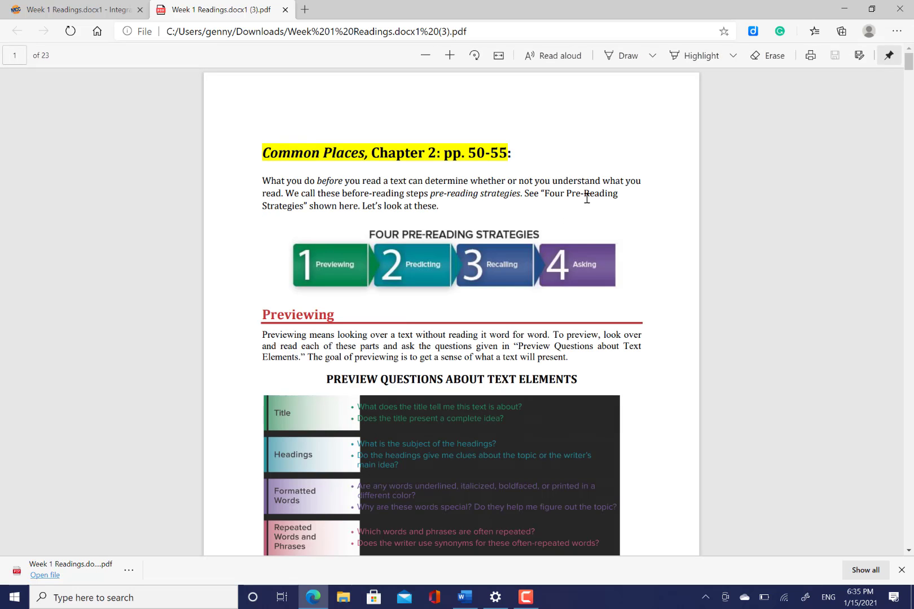
Step: Return to the course page, advance to Common Places, Chapter 3: Previewing Texts, and review its reading instructions and presentations
click(38, 17)
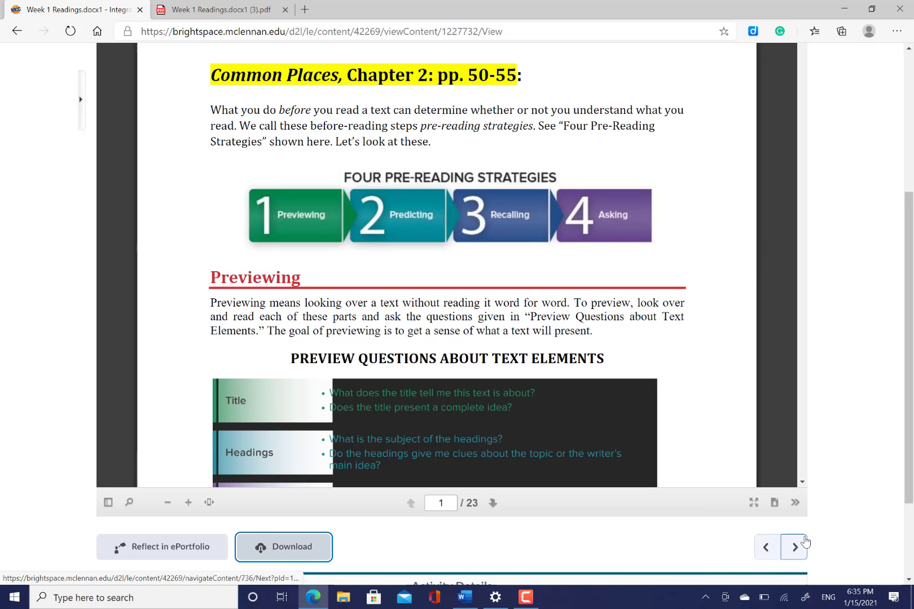
scroll(801, 543, up, 4)
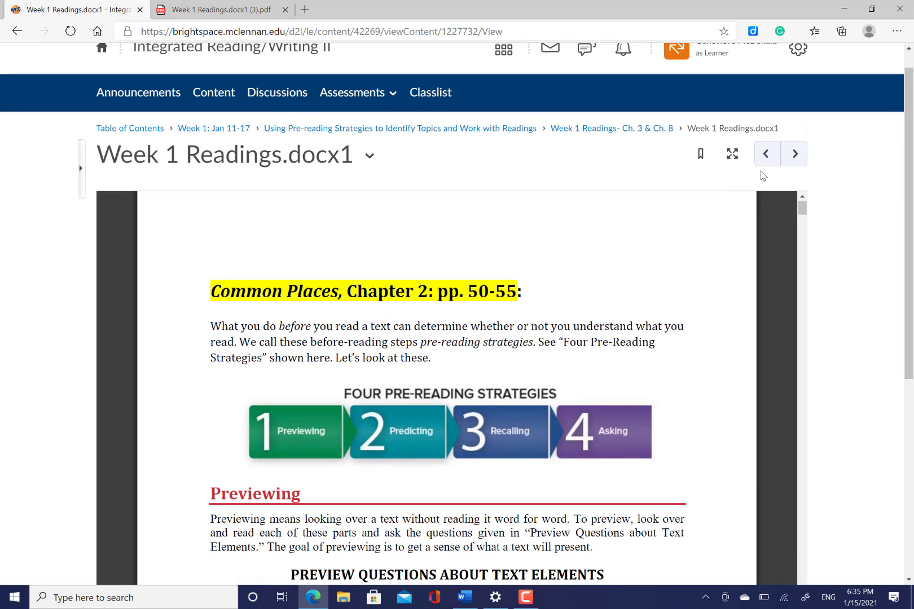
click(788, 163)
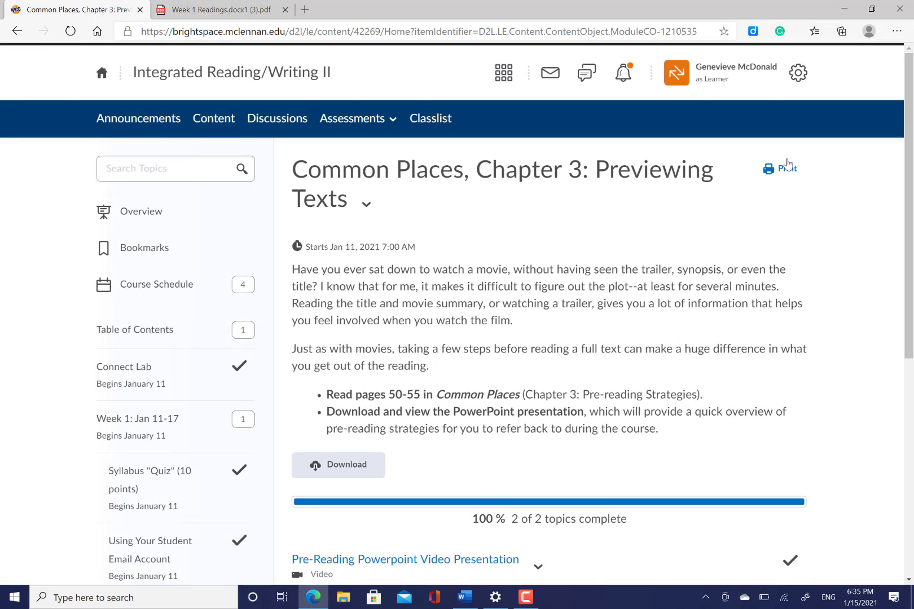
scroll(787, 163, down, 2)
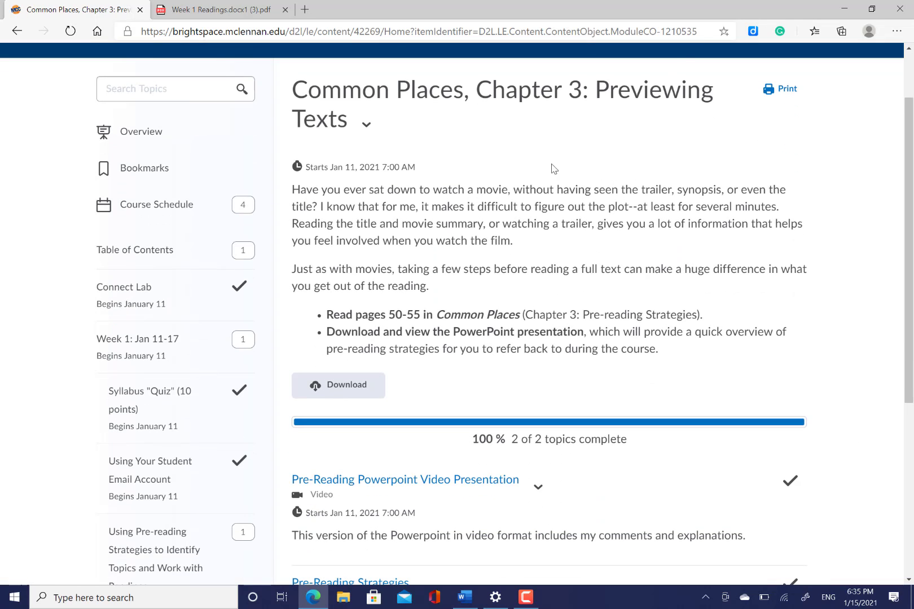
click(909, 579)
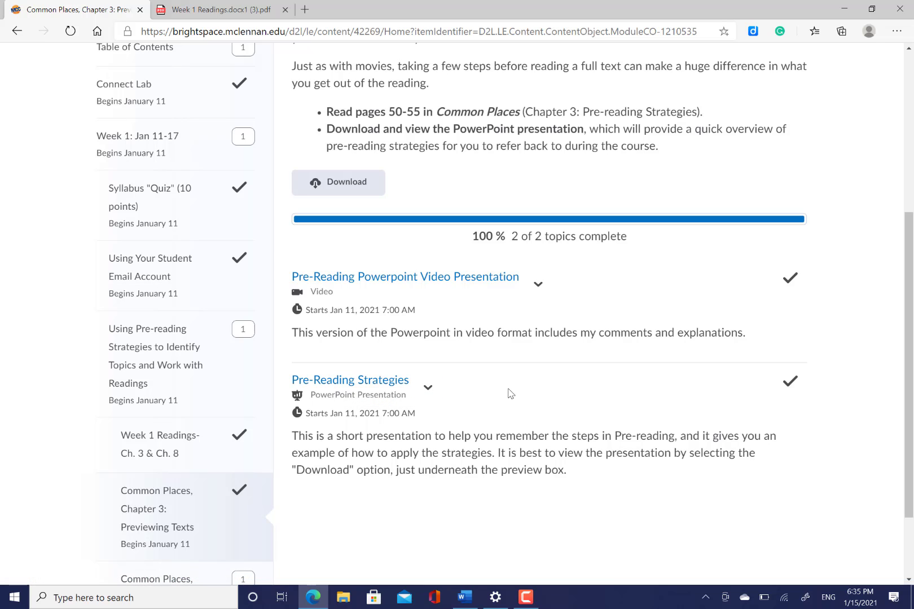
scroll(510, 393, down, 2)
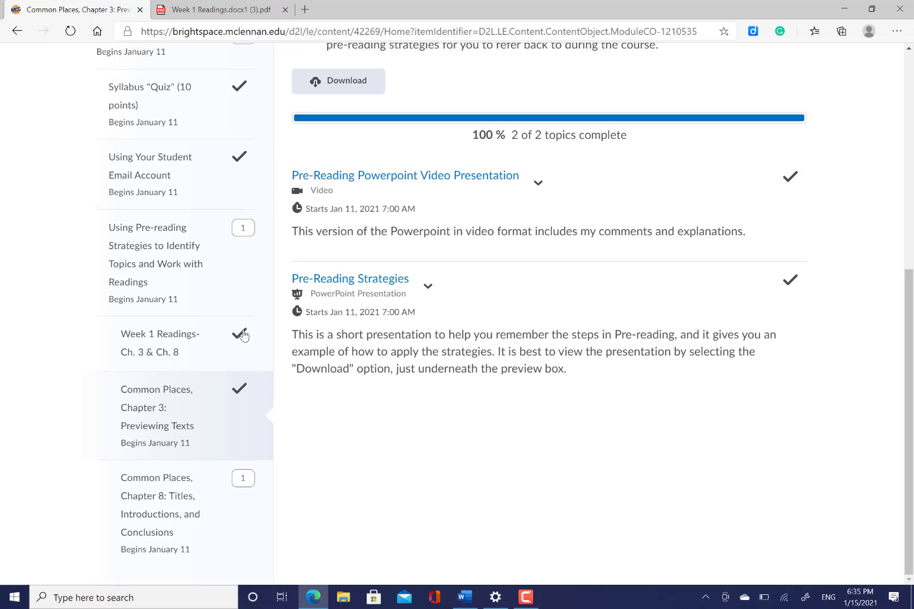
Step: Open Common Places, Chapter 8: Titles, Introductions, and Conclusions and review its quiz and PowerPoint instructions
click(145, 533)
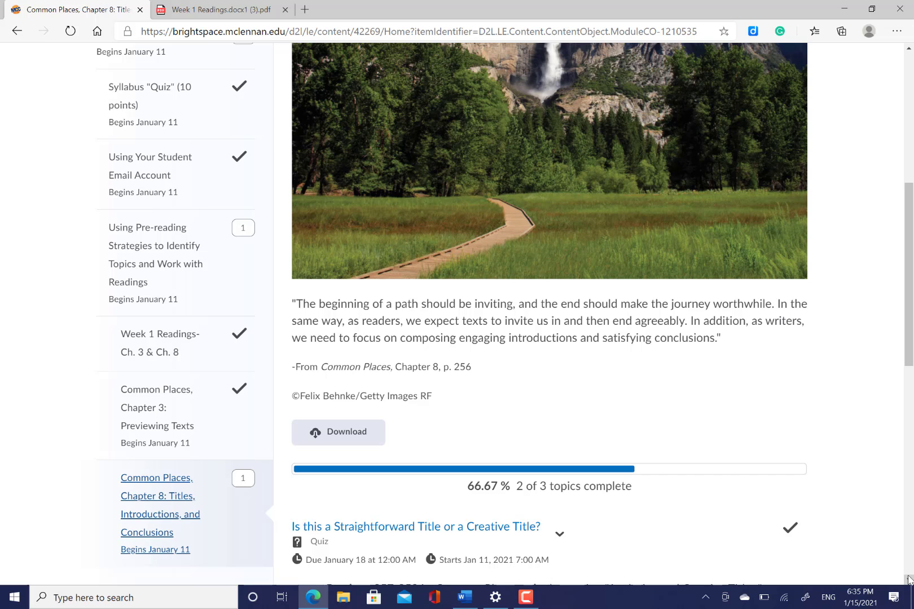
scroll(909, 579, down, 4)
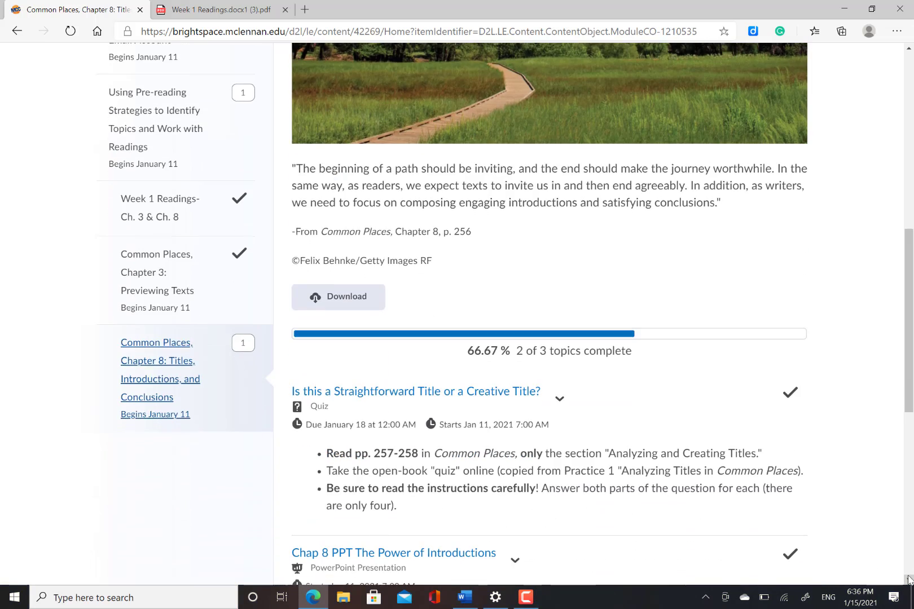
scroll(909, 579, down, 1)
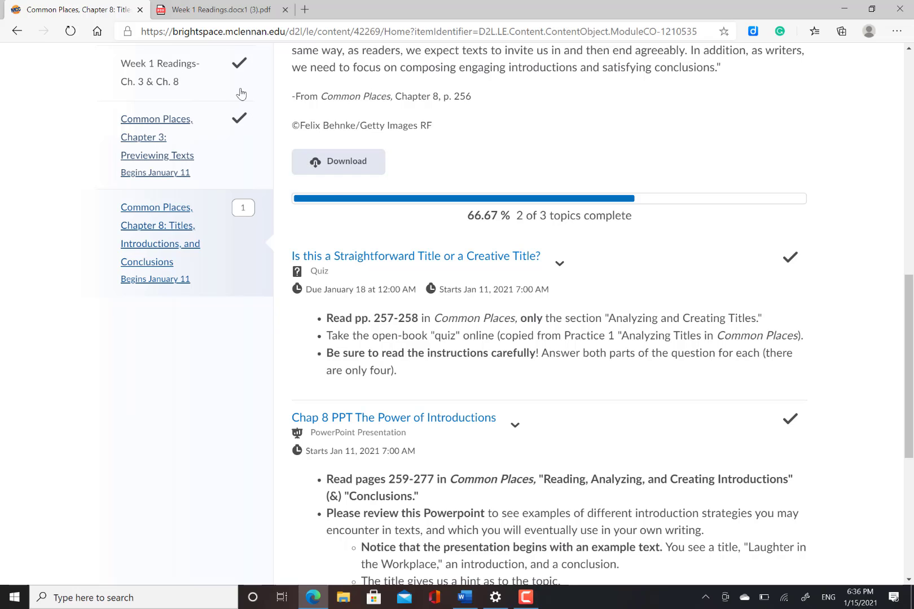
Step: Switch to the Week 1 Readings PDF and look through it to the Chapter 8 sections on titles and how introductions function
click(216, 17)
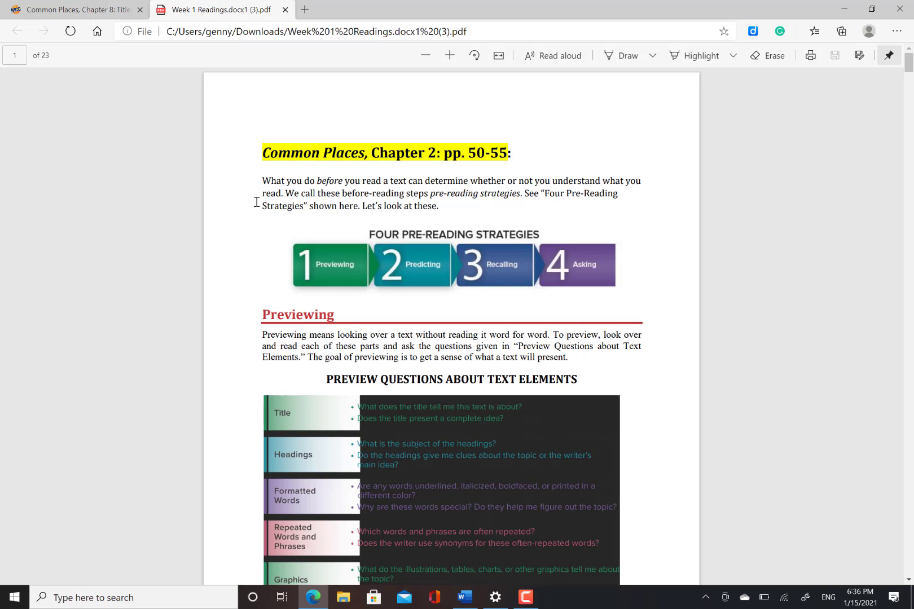
scroll(256, 201, down, 3)
scroll(256, 202, down, 20)
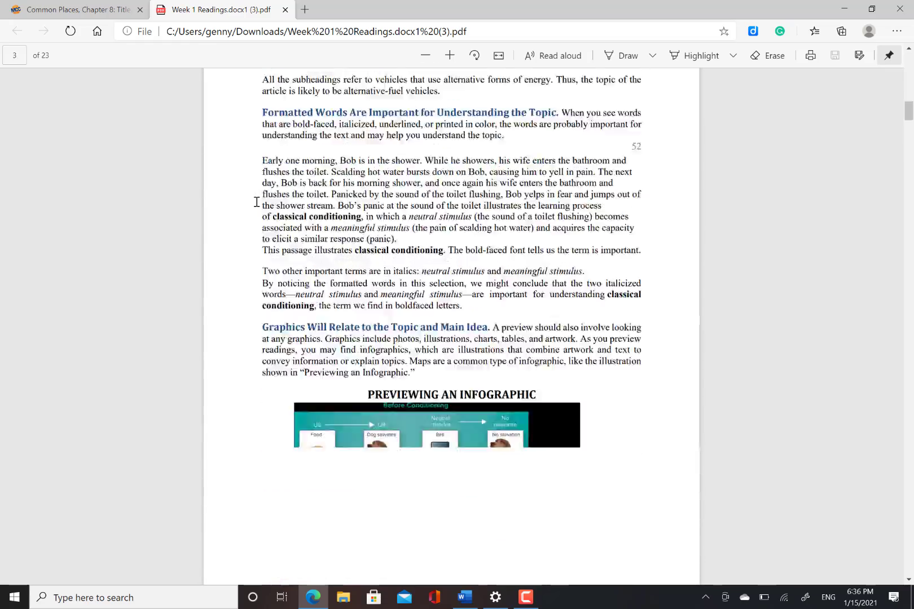
scroll(256, 201, down, 15)
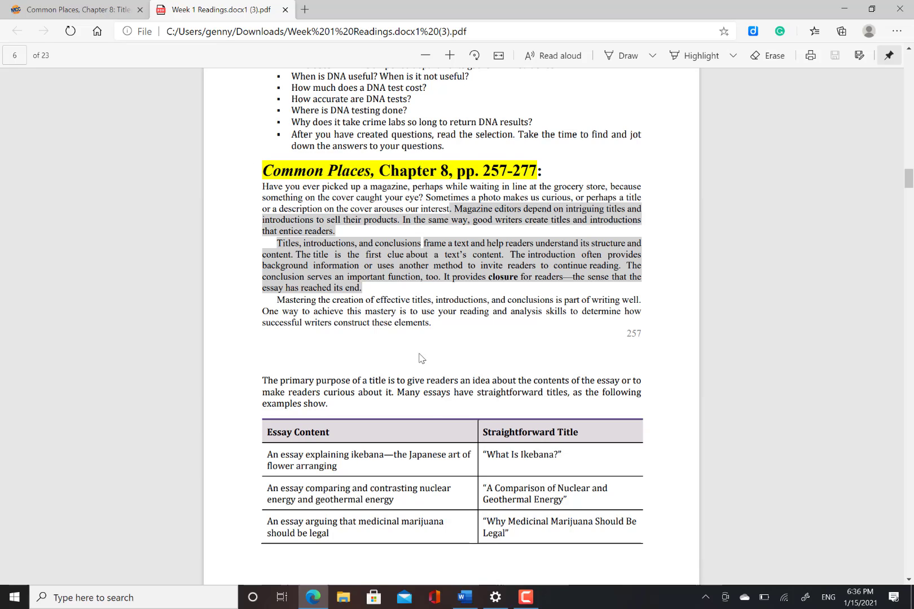
scroll(429, 482, down, 7)
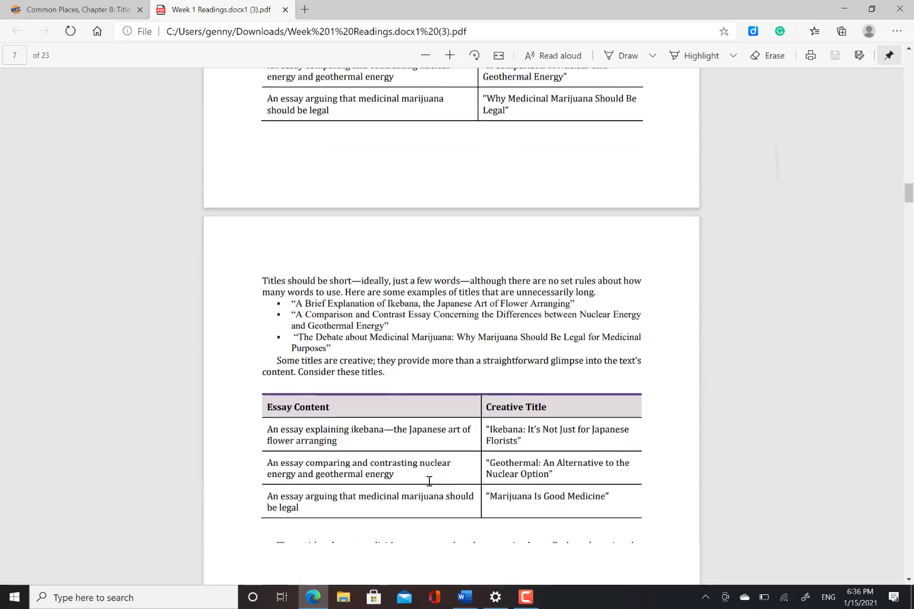
scroll(428, 481, up, 4)
scroll(429, 481, down, 9)
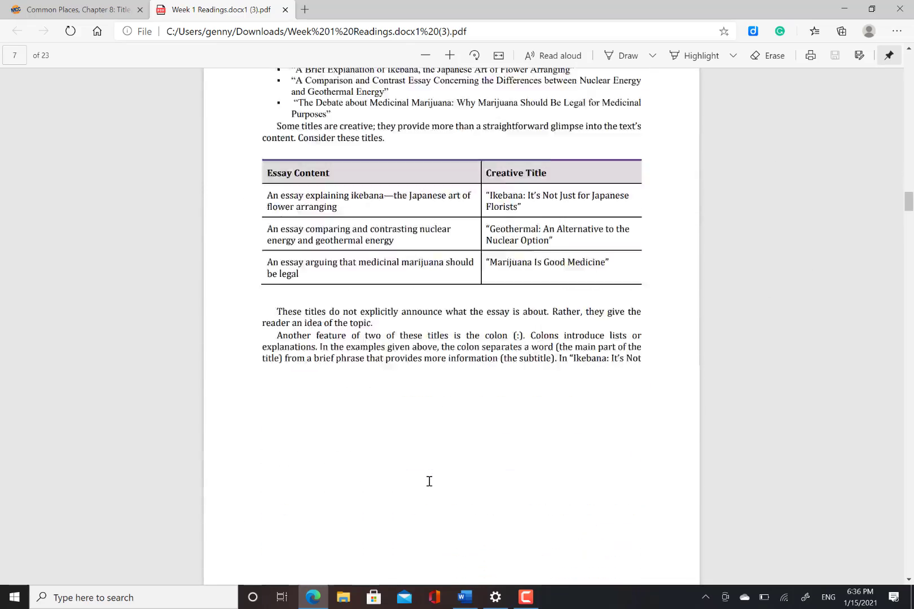
scroll(429, 481, down, 8)
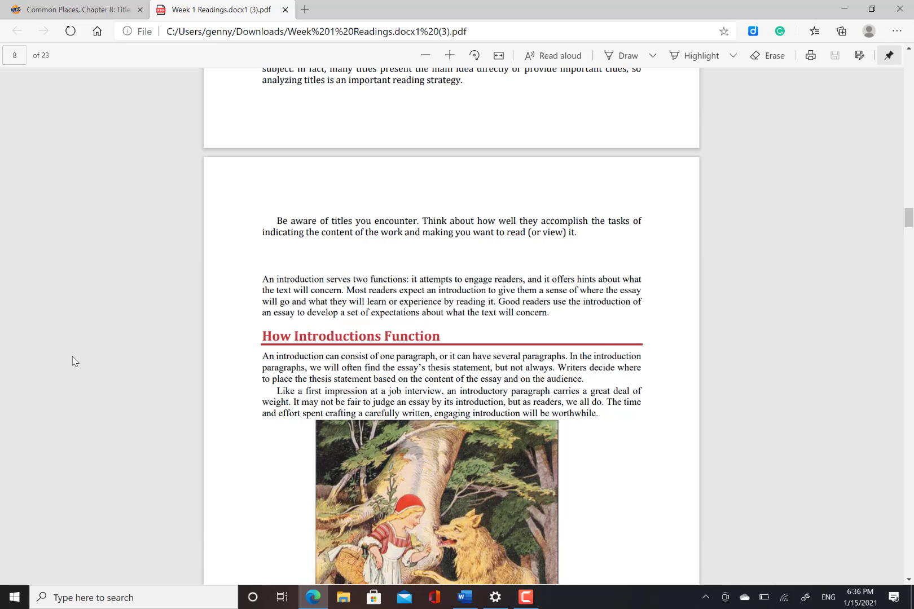
Step: Return to the course page, open the "Is this a Straightforward Title or a Creative Title?" quiz and continue to its questions
click(79, 9)
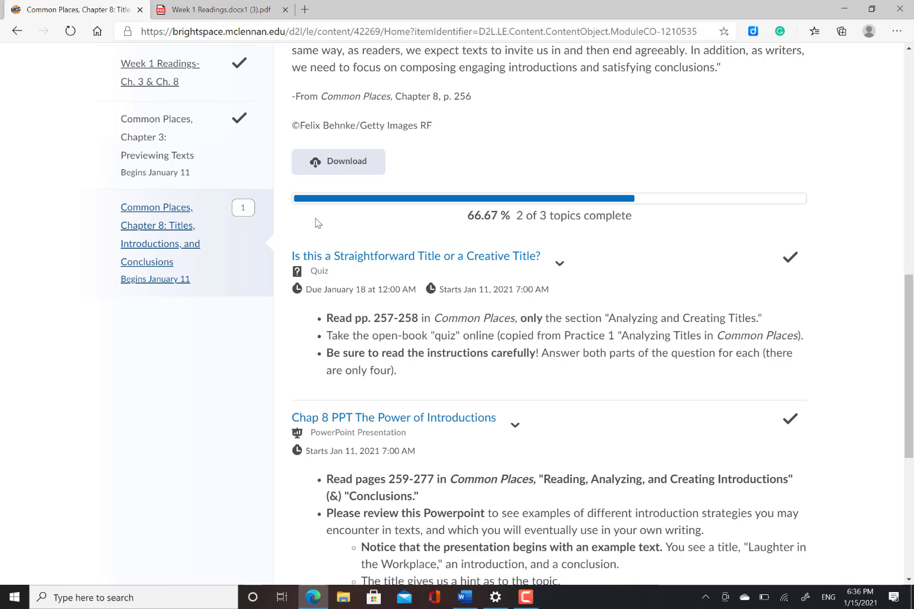
click(394, 257)
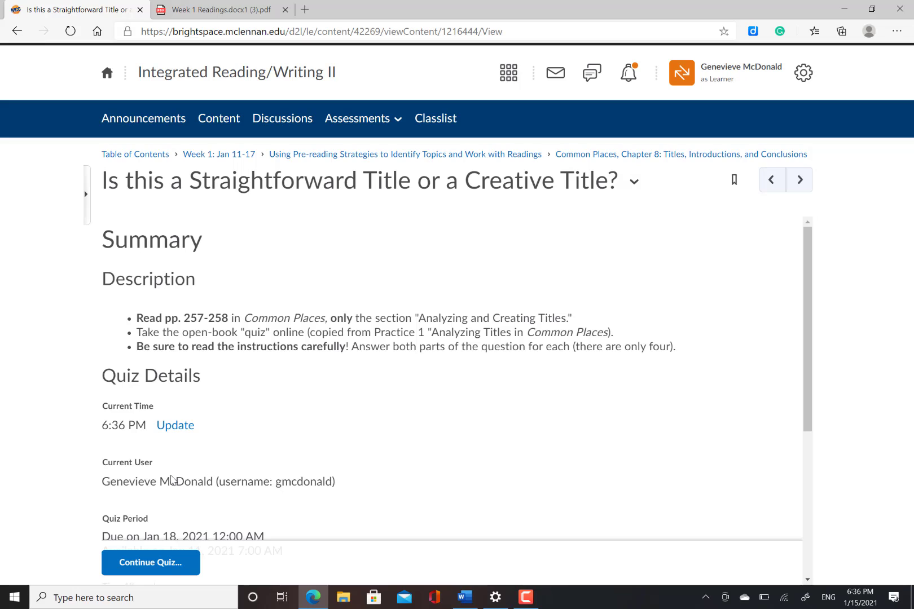
click(141, 569)
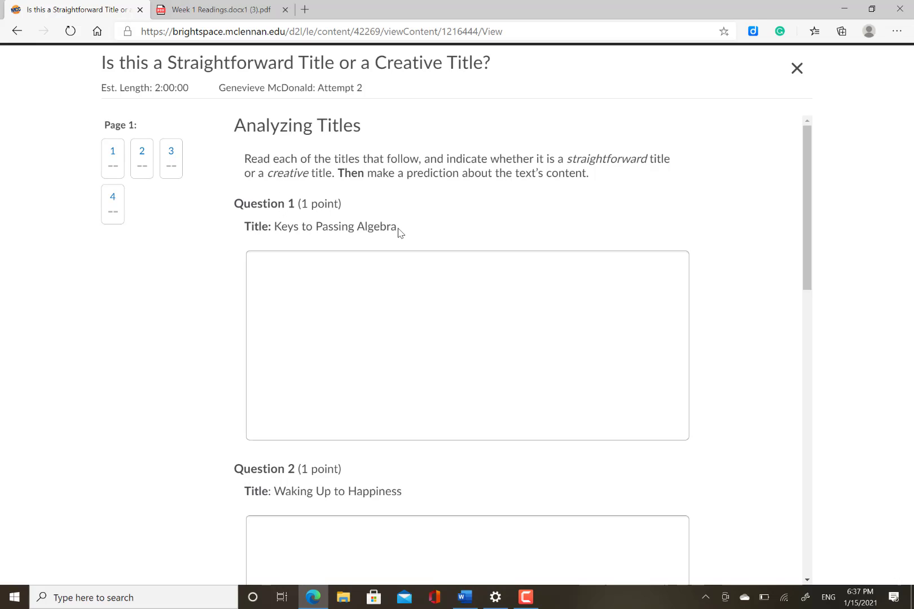
Step: Examine the Chapter 8 tables of straightforward and creative title examples in the Week 1 Readings PDF
click(168, 16)
scroll(194, 211, up, 9)
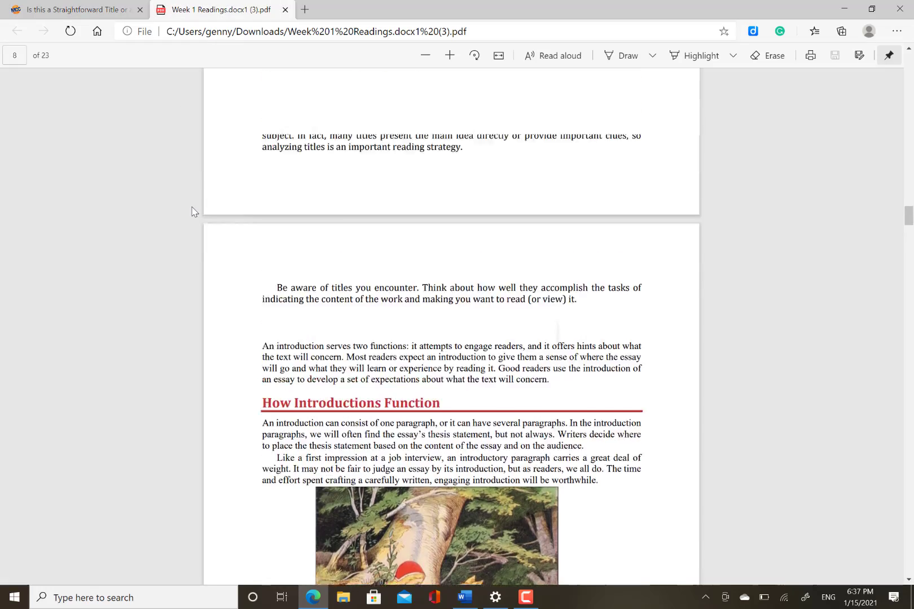
scroll(194, 211, up, 10)
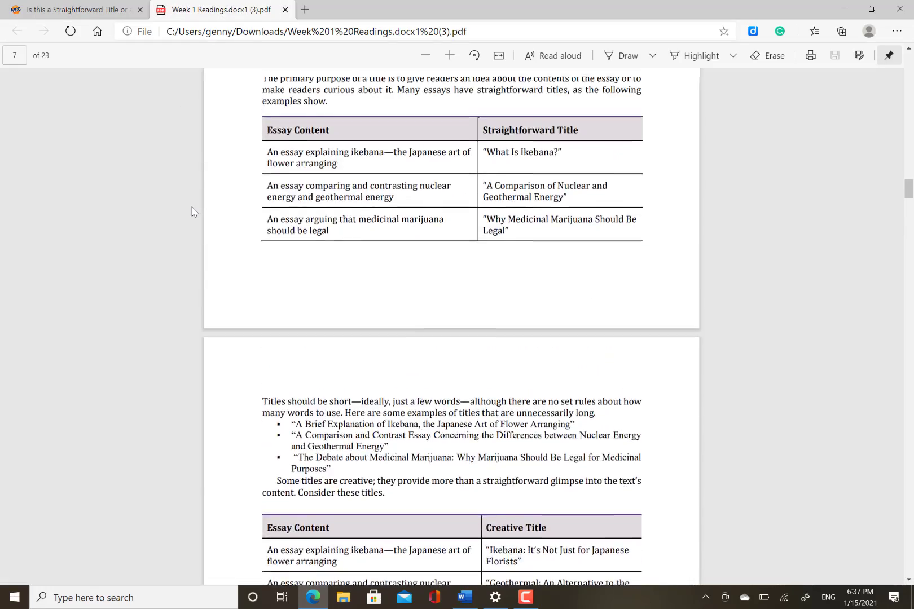
scroll(193, 211, up, 2)
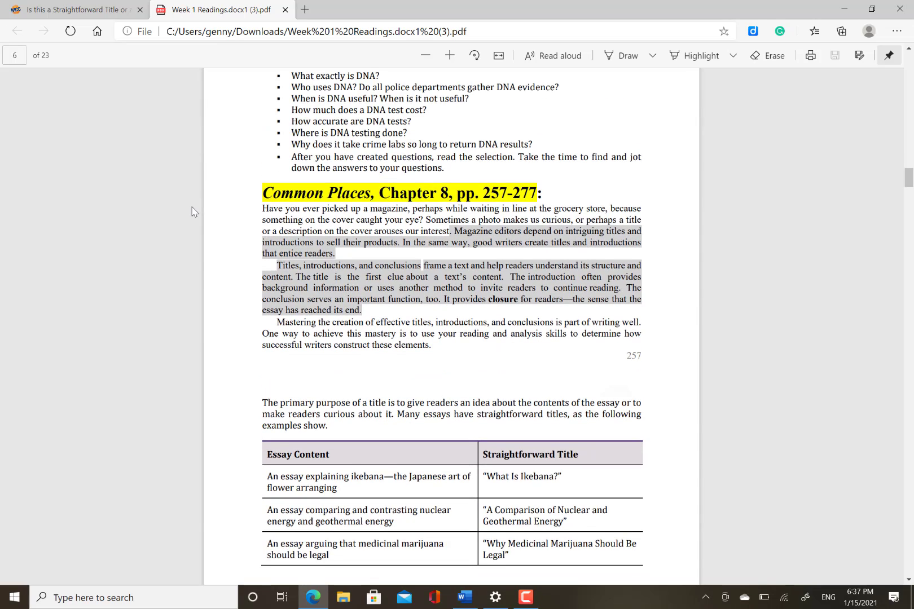
scroll(194, 211, down, 1)
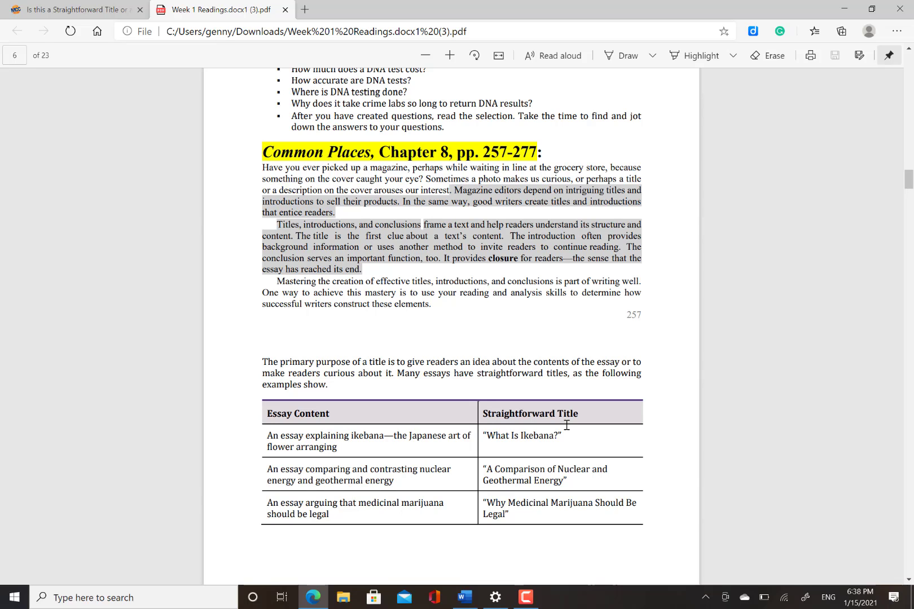
scroll(566, 425, down, 7)
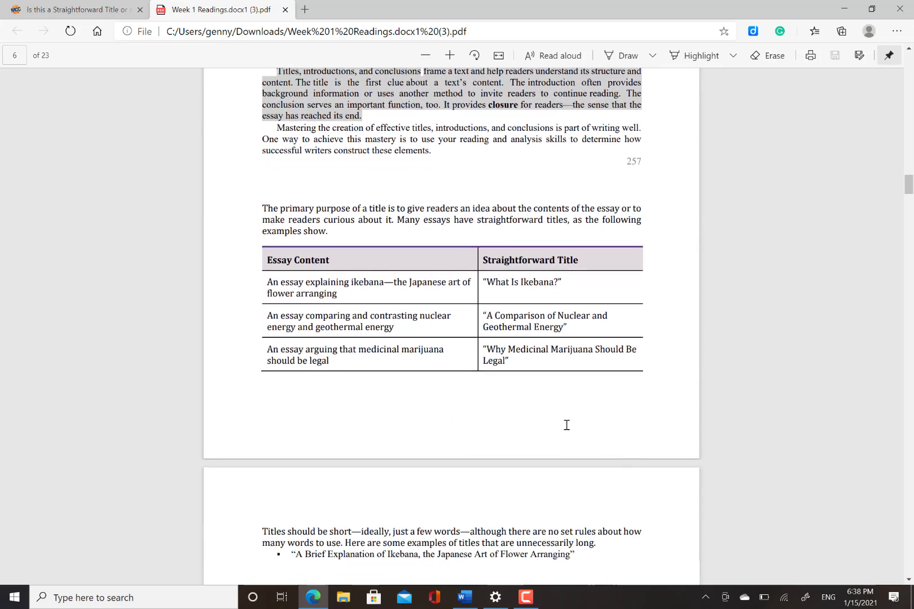
scroll(566, 425, down, 2)
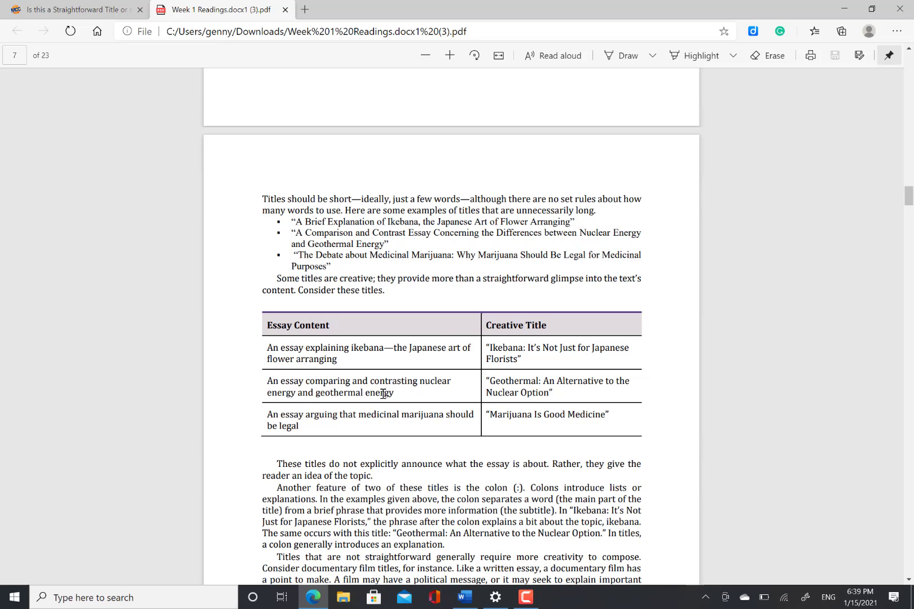
scroll(383, 394, up, 2)
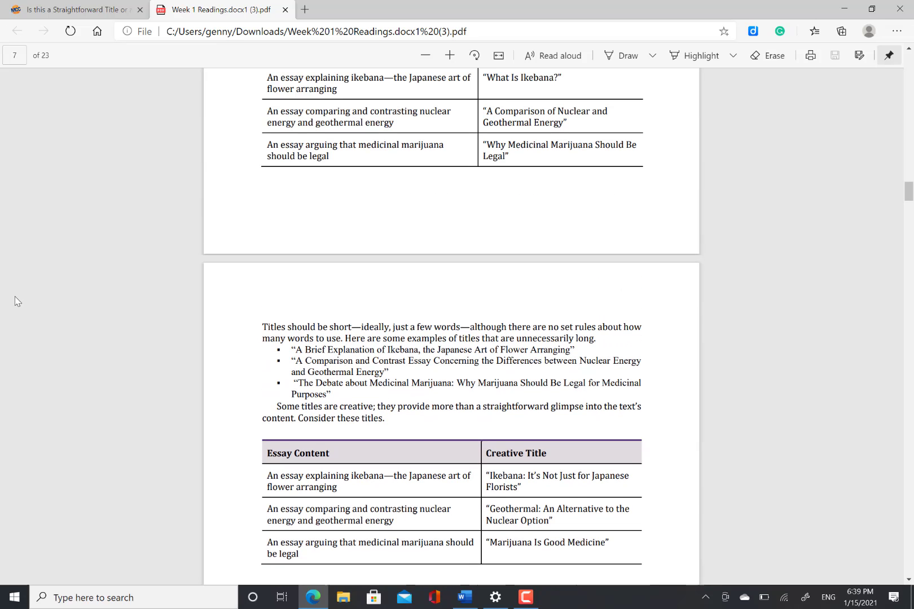
Step: Return to the quiz and answer Question 1 with "straightforward/creative" and, on a separate line, "I predict this text will be about..."
click(59, 15)
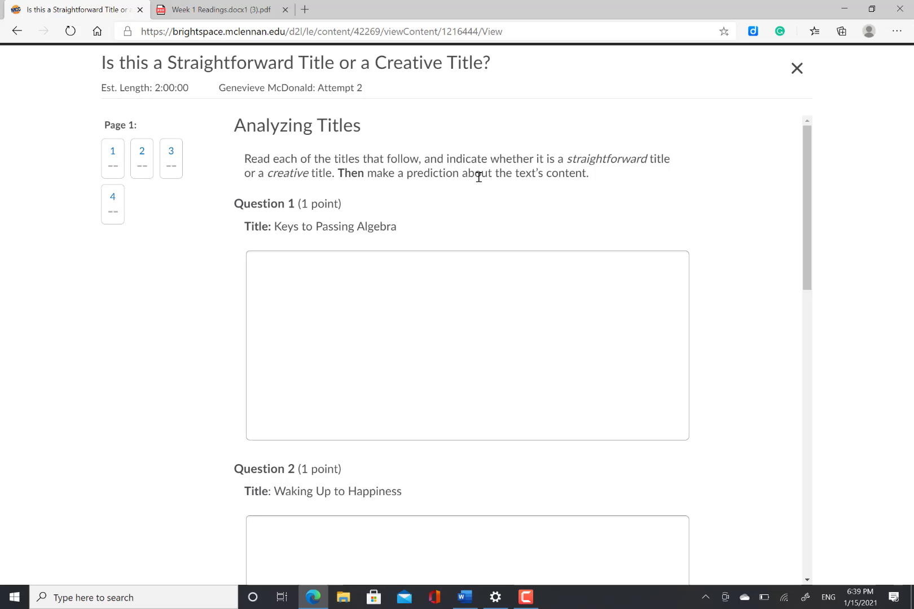
click(376, 303)
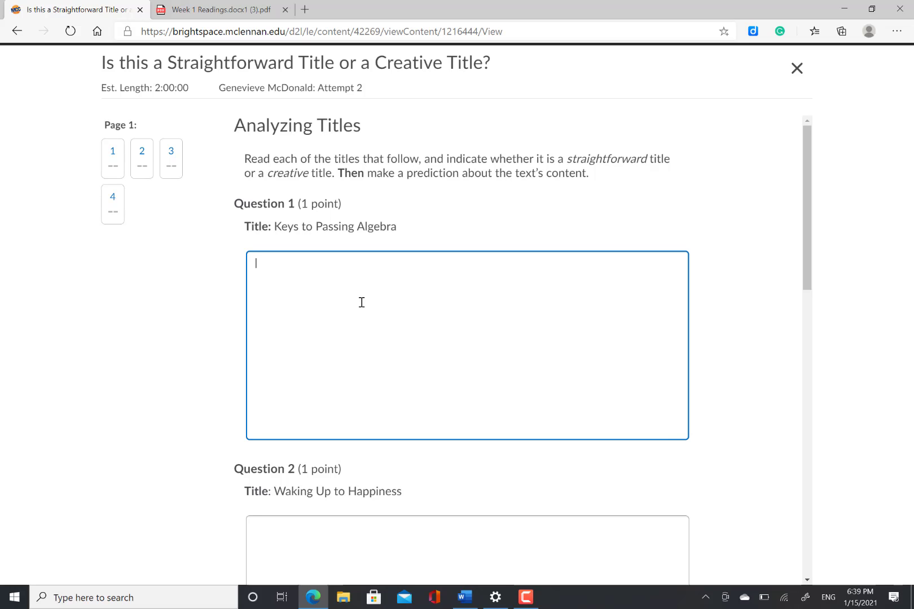
text(straightforward/creative)
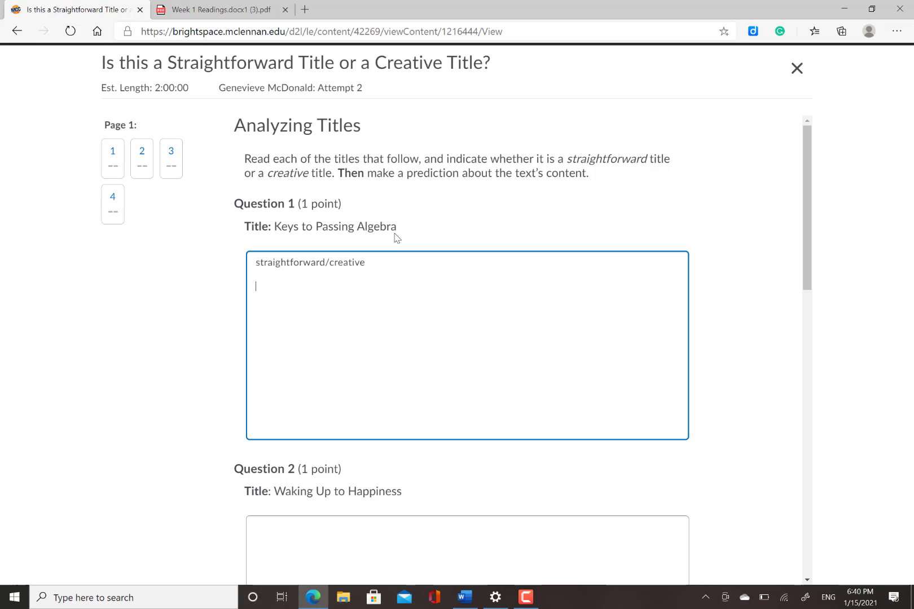
text(I predict this text will be about...)
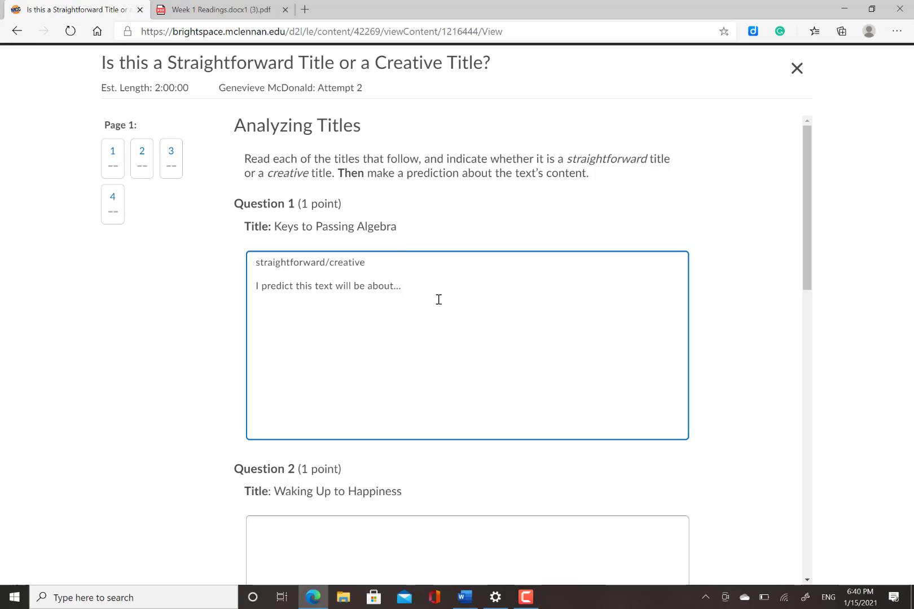
Step: Review the remaining quiz questions through Question 4, consulting the title examples in the Week 1 Readings PDF
scroll(517, 339, down, 5)
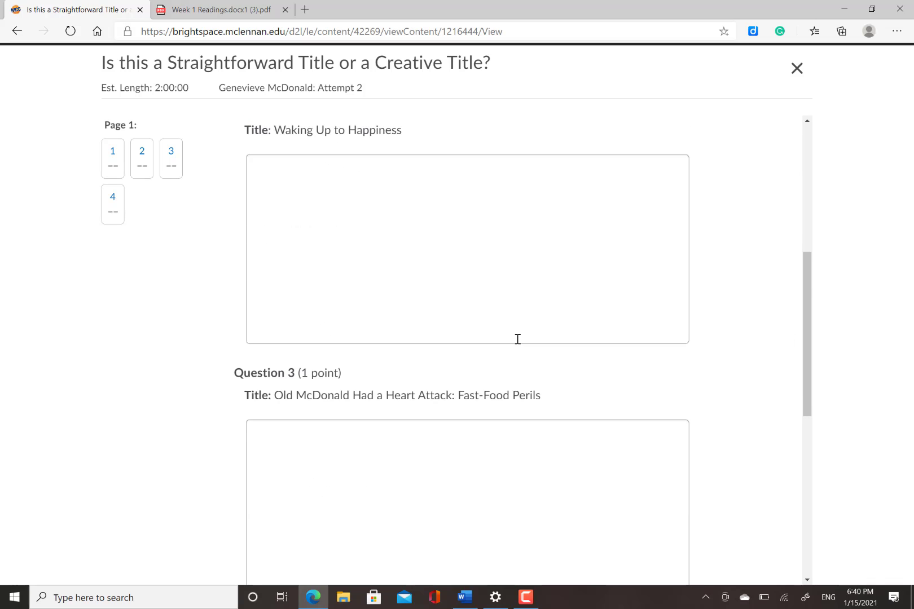
scroll(517, 339, up, 5)
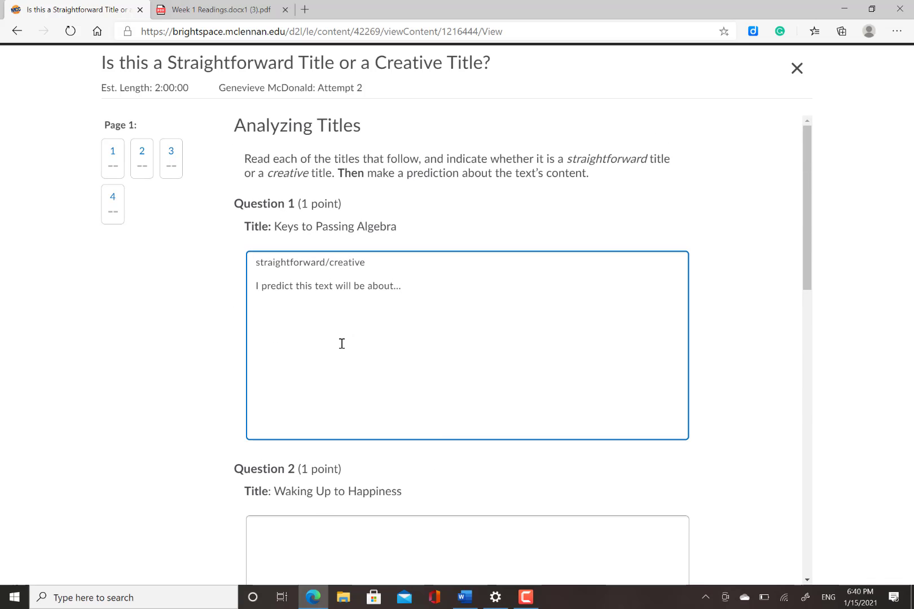
click(220, 10)
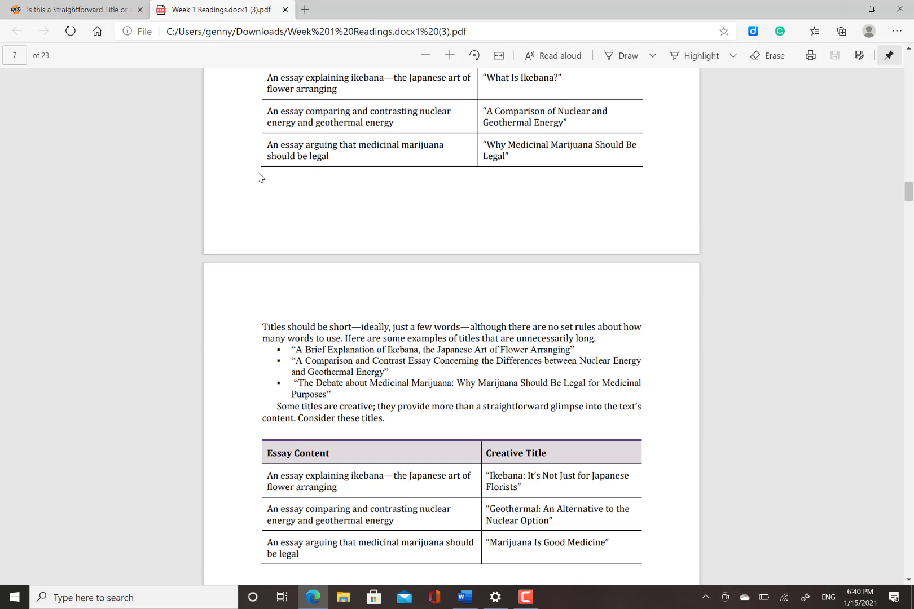
click(56, 12)
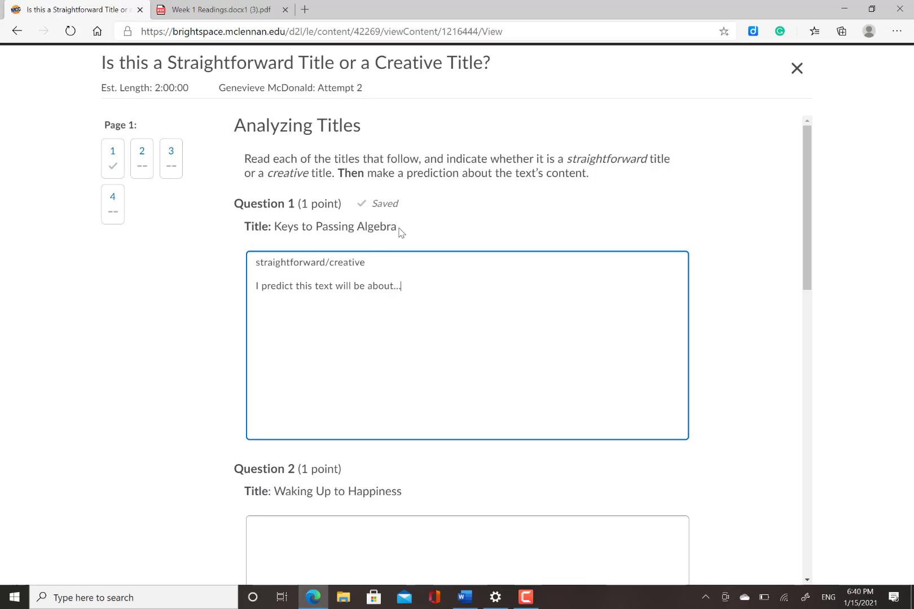
scroll(401, 233, down, 15)
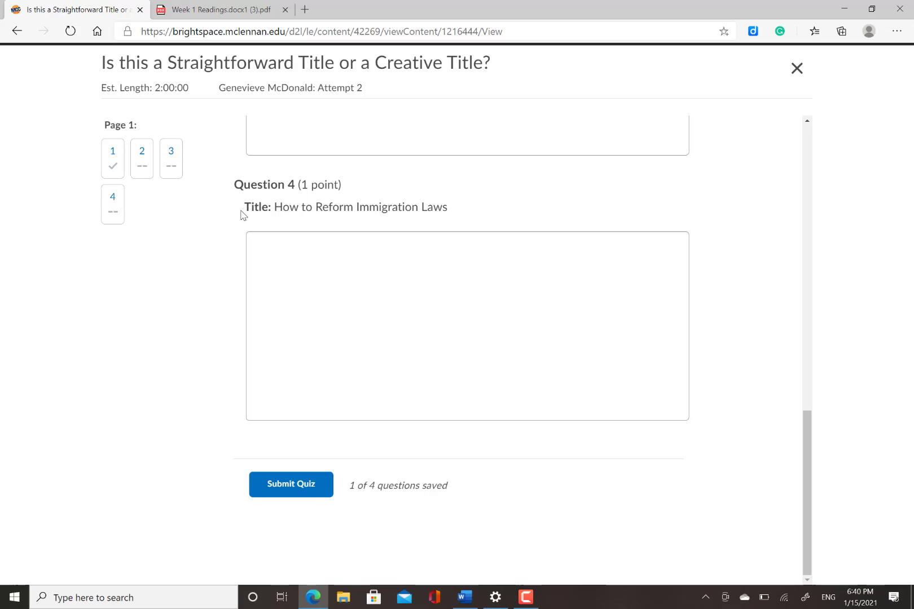
scroll(242, 214, up, 15)
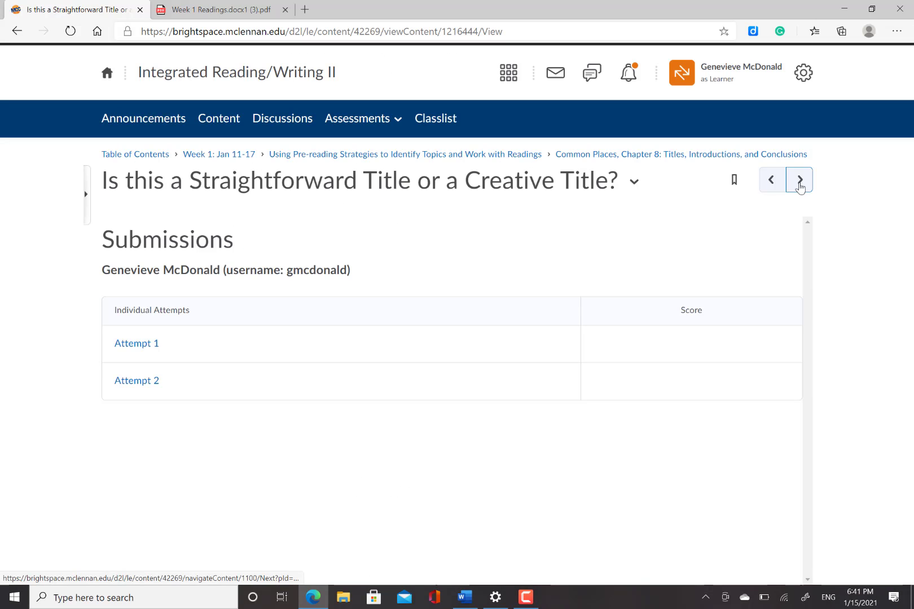
Step: Advance to the Chap 8 PPT The Power of Introductions topic and review its activity details
click(800, 186)
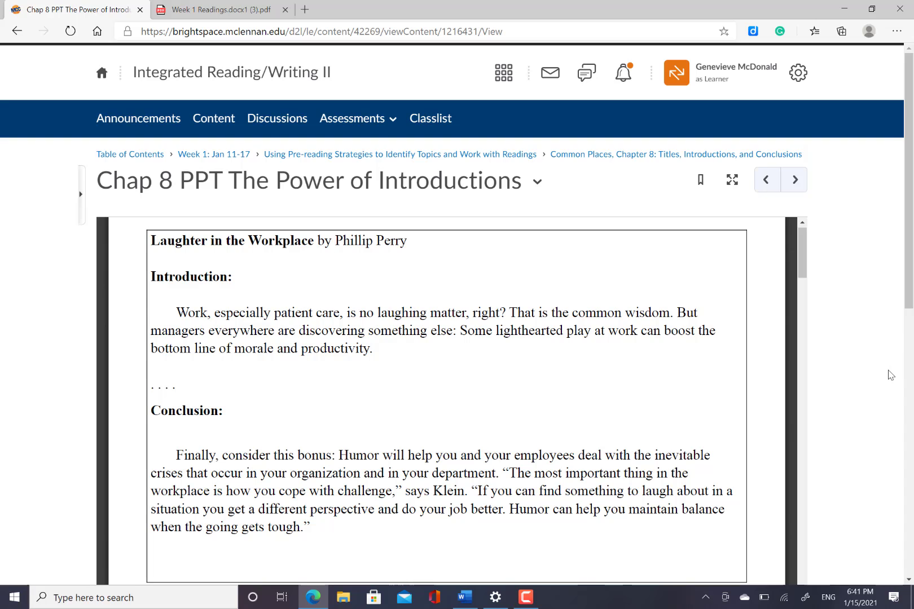
scroll(890, 374, down, 4)
scroll(891, 374, down, 5)
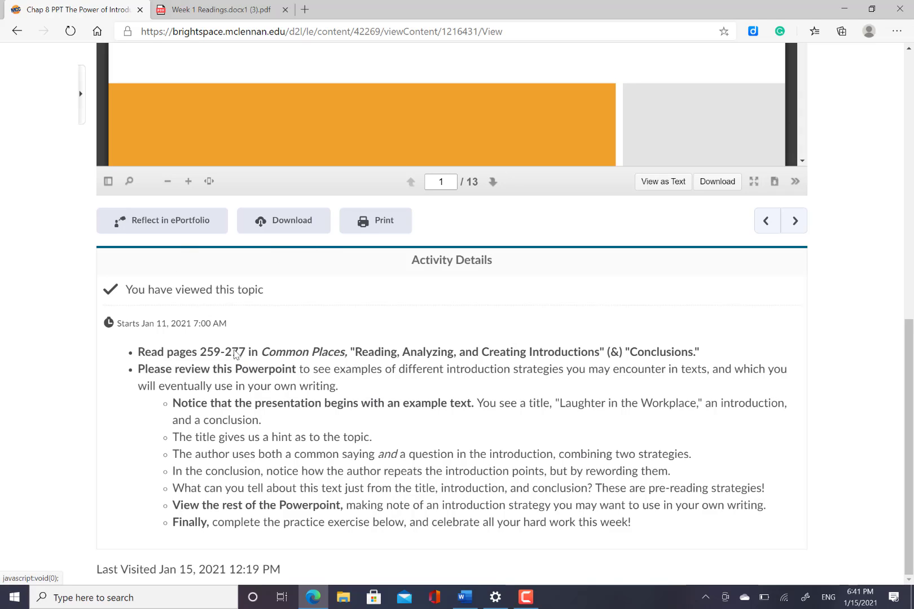
Step: Find the How Introductions Function and Strategies for Introductions sections in the Week 1 Readings PDF
click(212, 21)
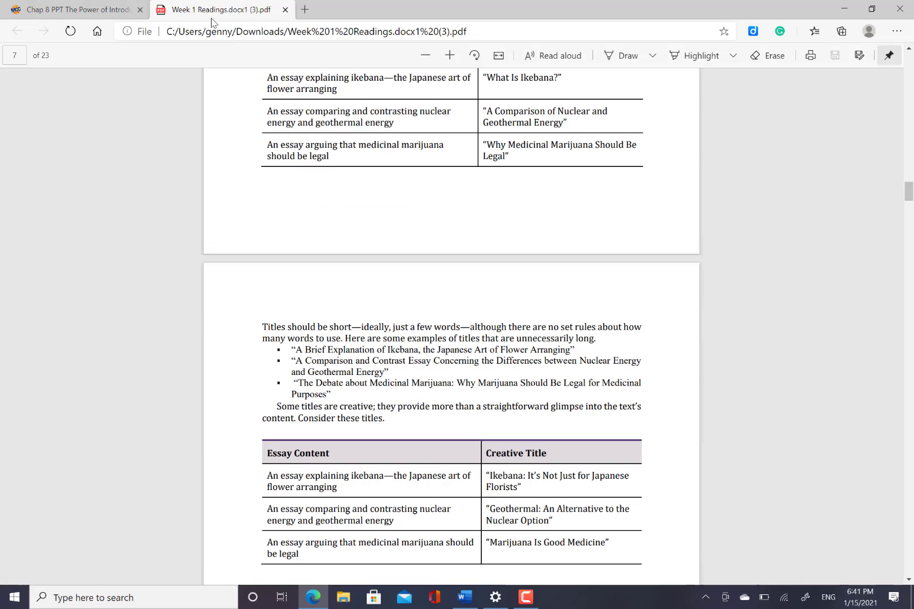
scroll(187, 238, down, 10)
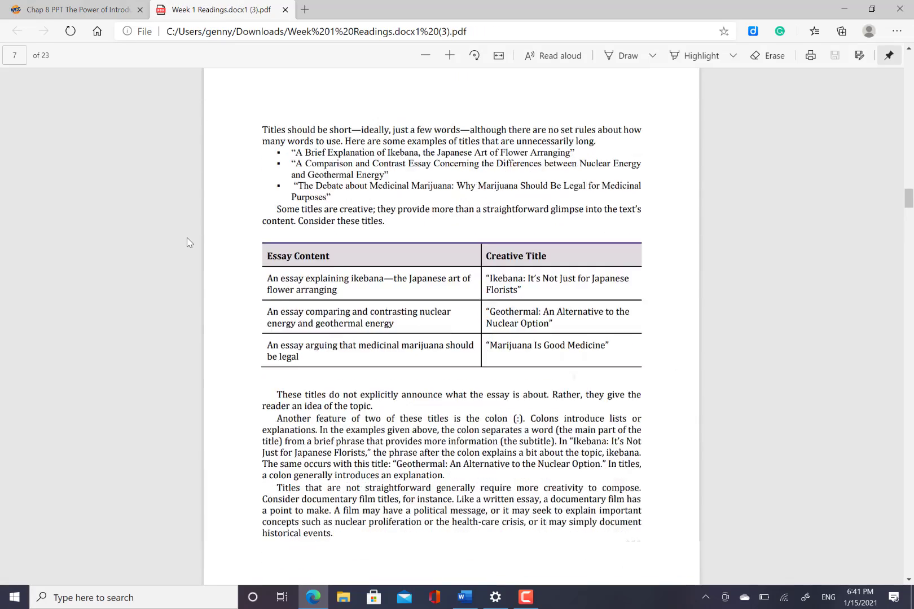
scroll(187, 238, down, 8)
scroll(187, 238, up, 5)
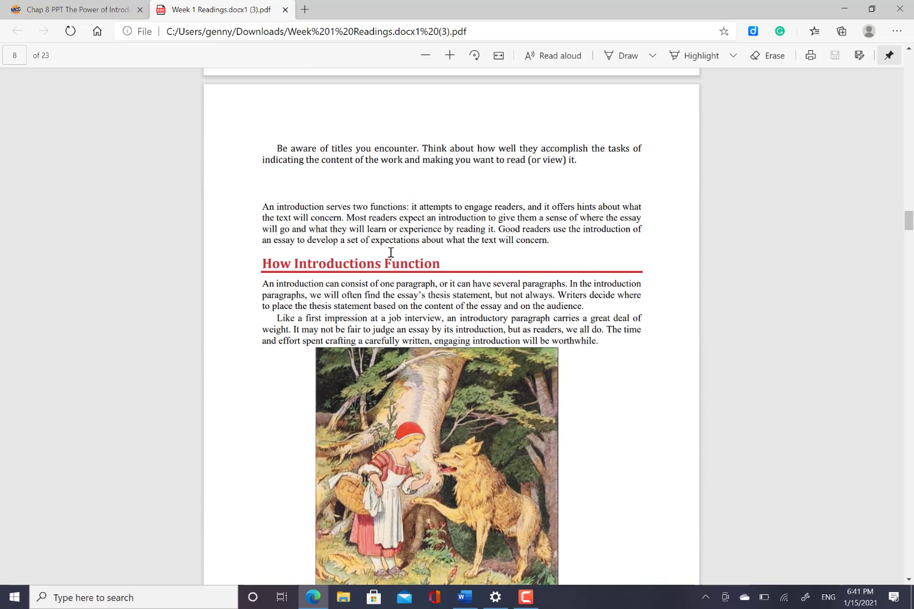
scroll(414, 306, down, 6)
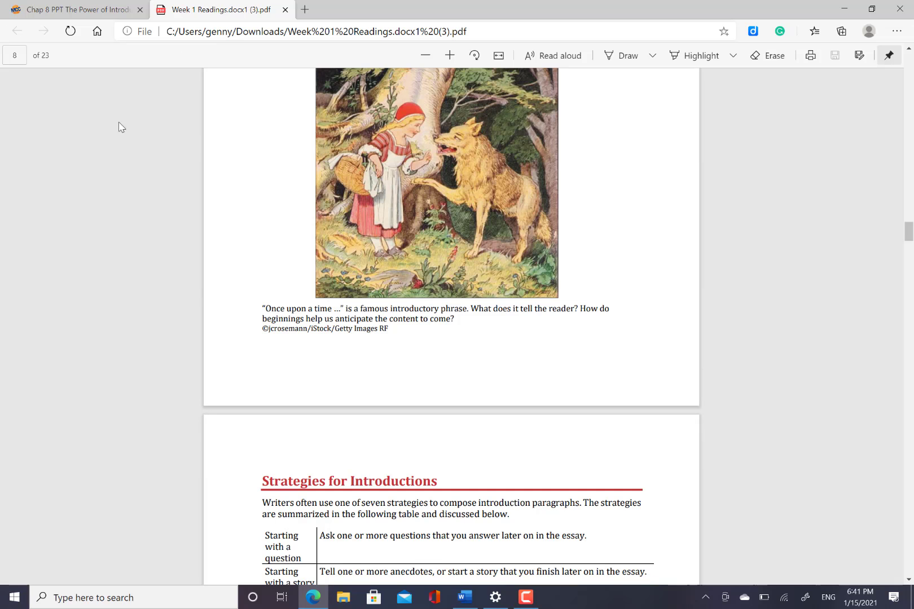
Step: Return to the Power of Introductions topic and review the example text's conclusion and the activity instructions
click(74, 12)
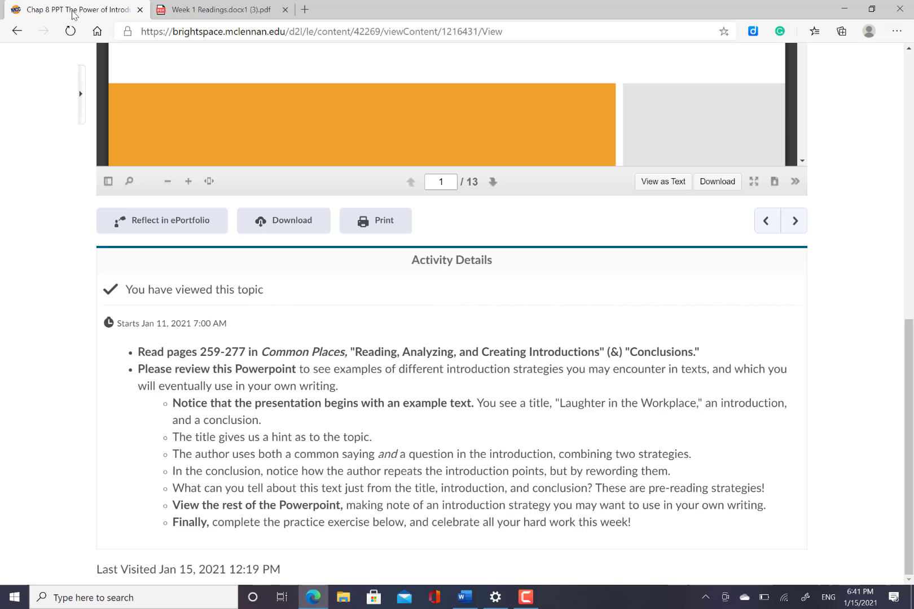
scroll(244, 277, up, 4)
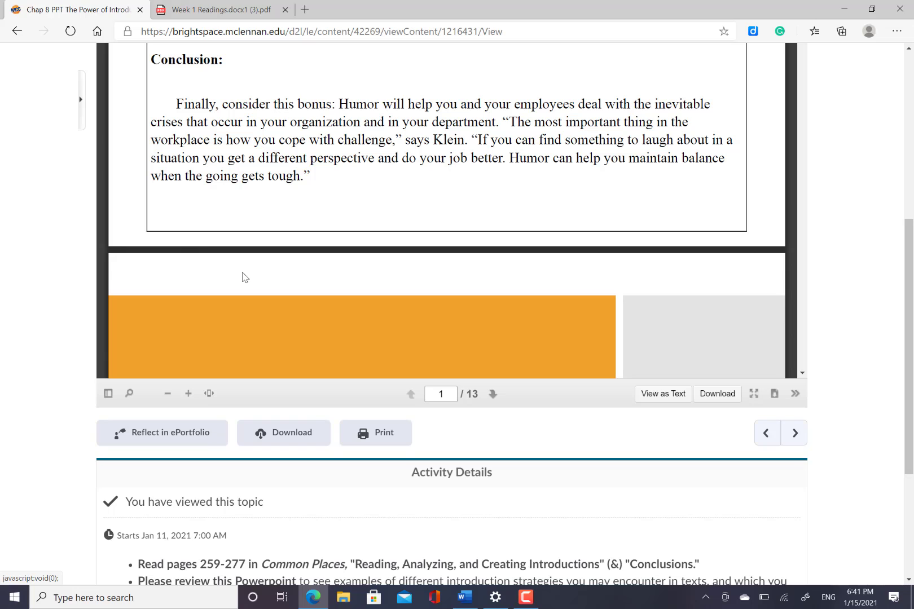
scroll(244, 276, down, 4)
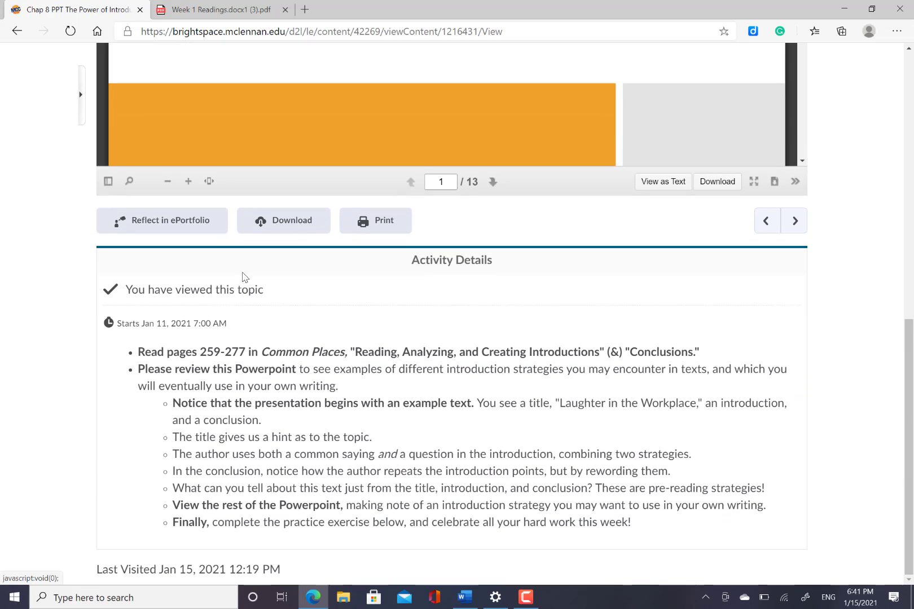
Step: Advance from the Power of Introductions topic to Chapter 8, Practice 9: Reading and Analyzing Introductions and start the quiz
scroll(245, 276, up, 5)
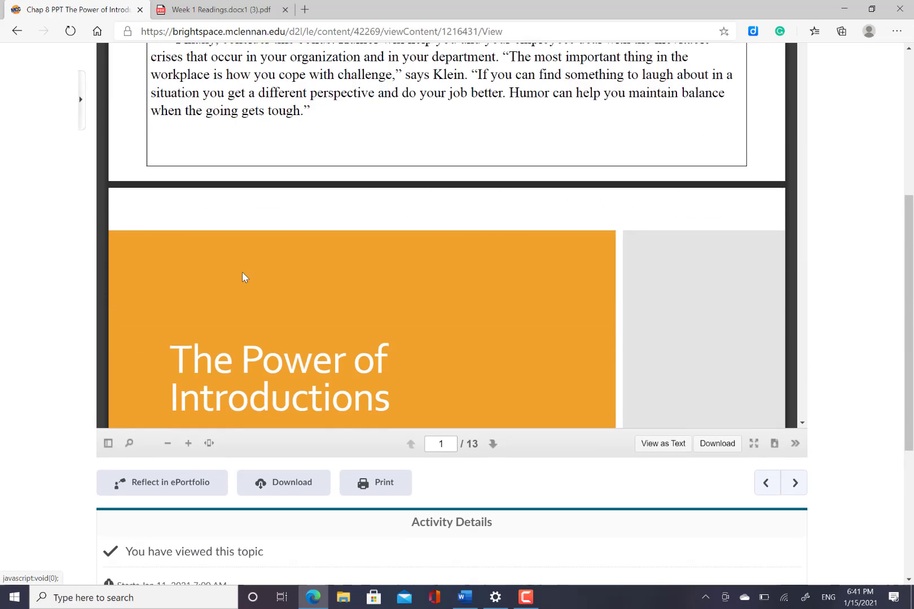
scroll(242, 272, down, 2)
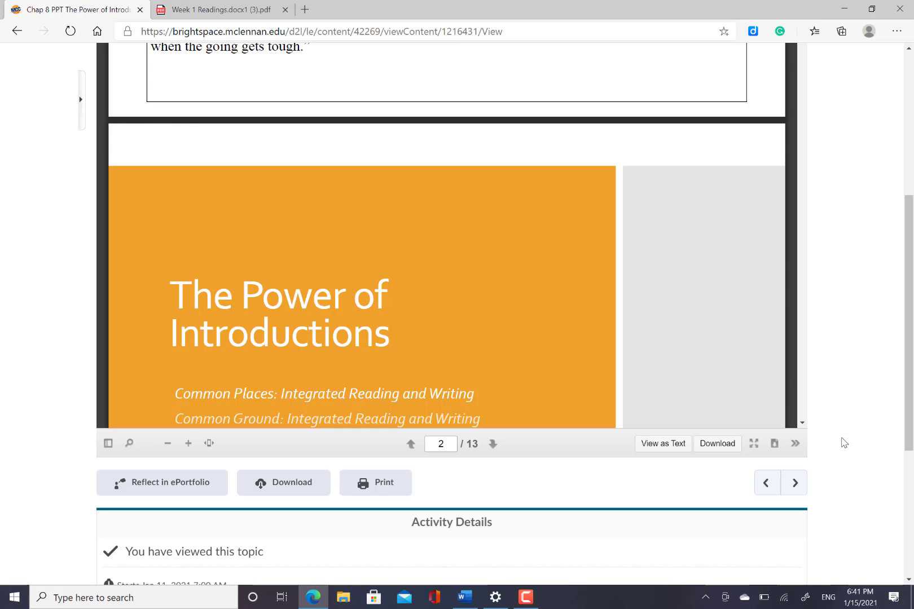
click(797, 482)
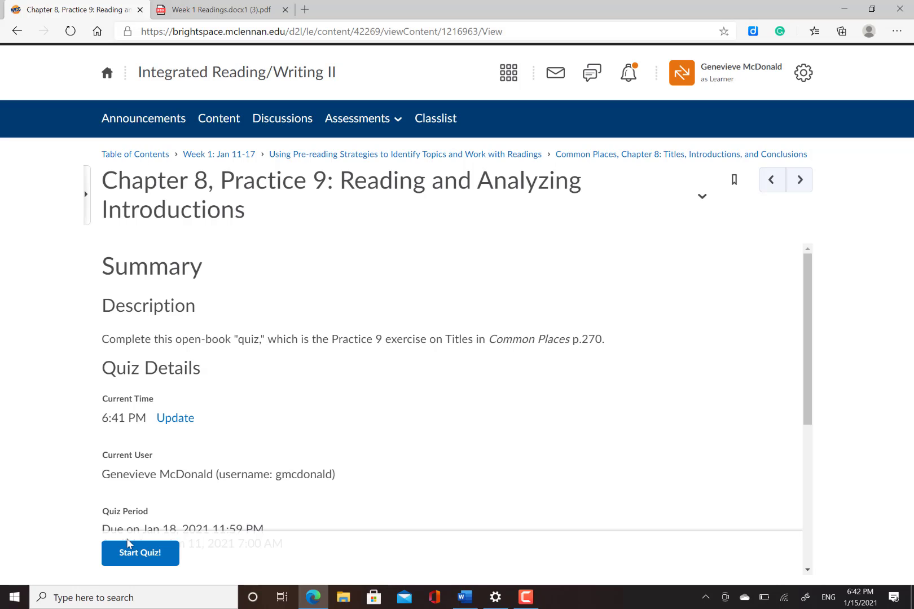
click(146, 560)
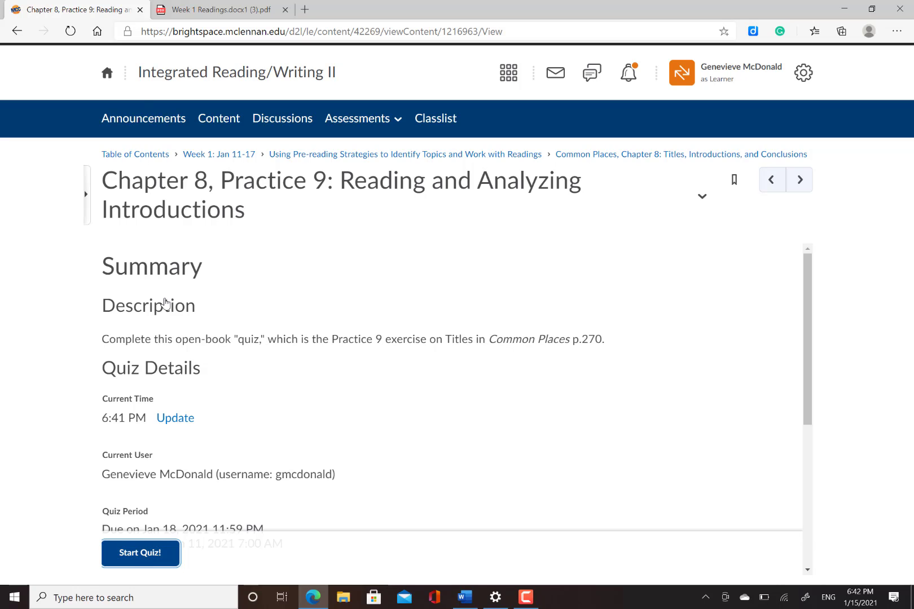
Step: Compare Passage A and Question 1 with the Strategies for Introductions table in the Week 1 Readings PDF
click(198, 17)
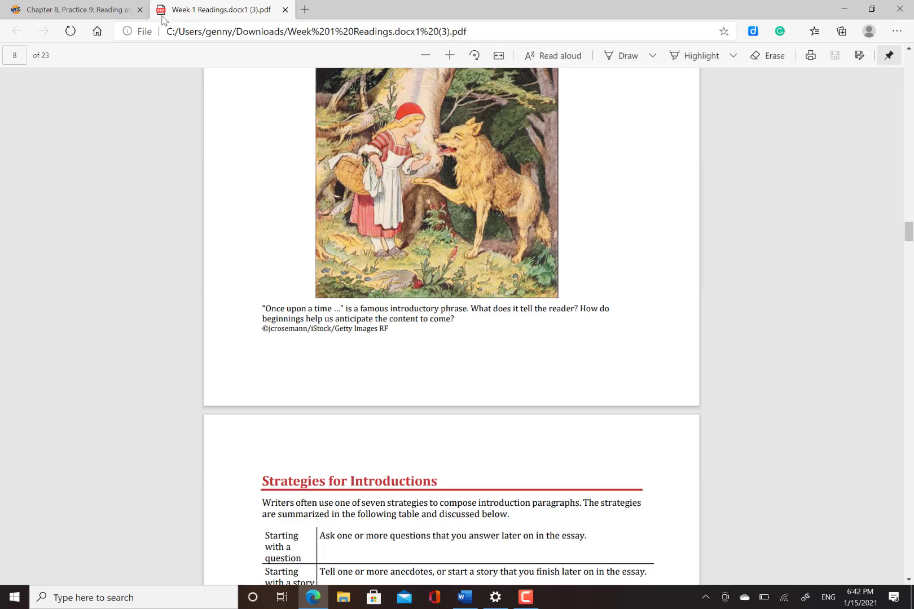
click(75, 11)
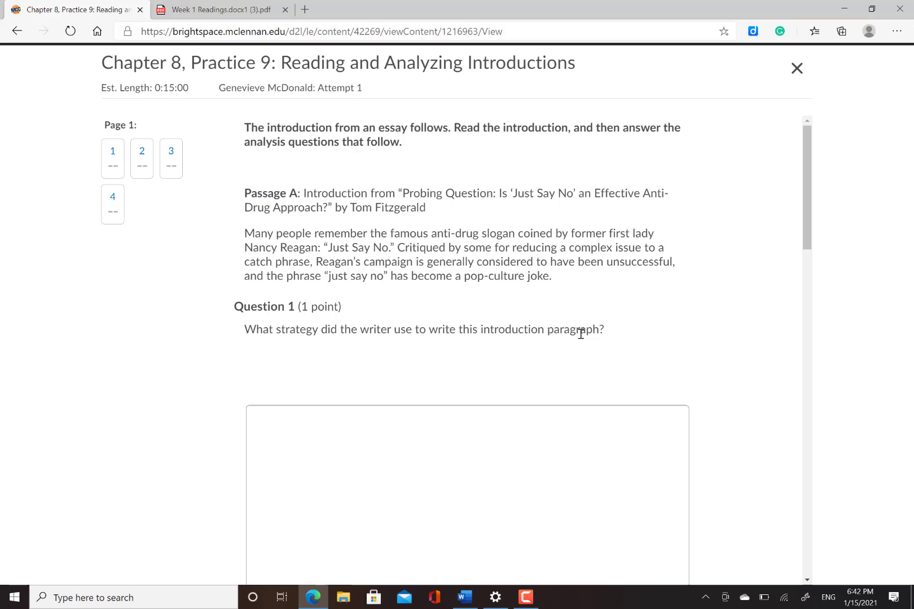
click(192, 11)
scroll(179, 346, down, 3)
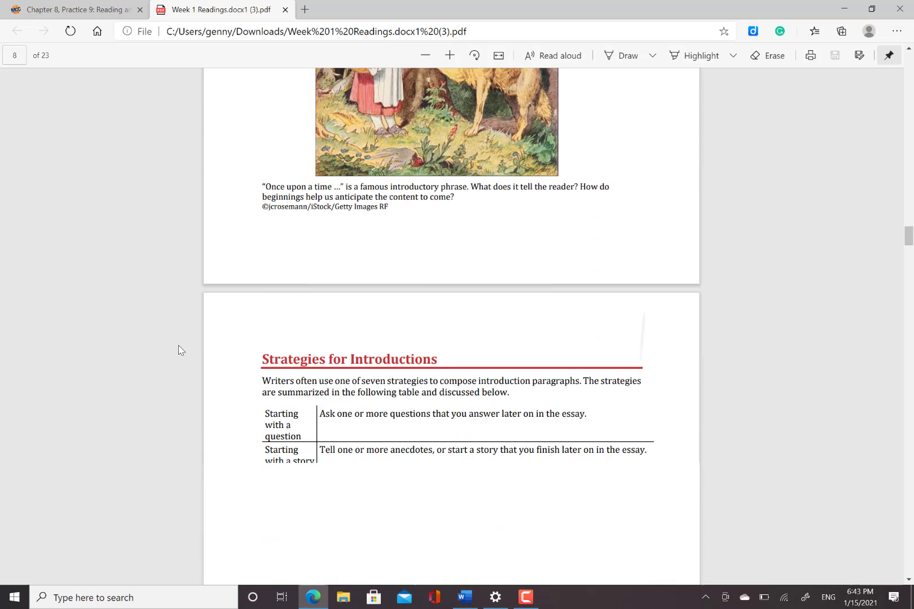
scroll(321, 467, down, 2)
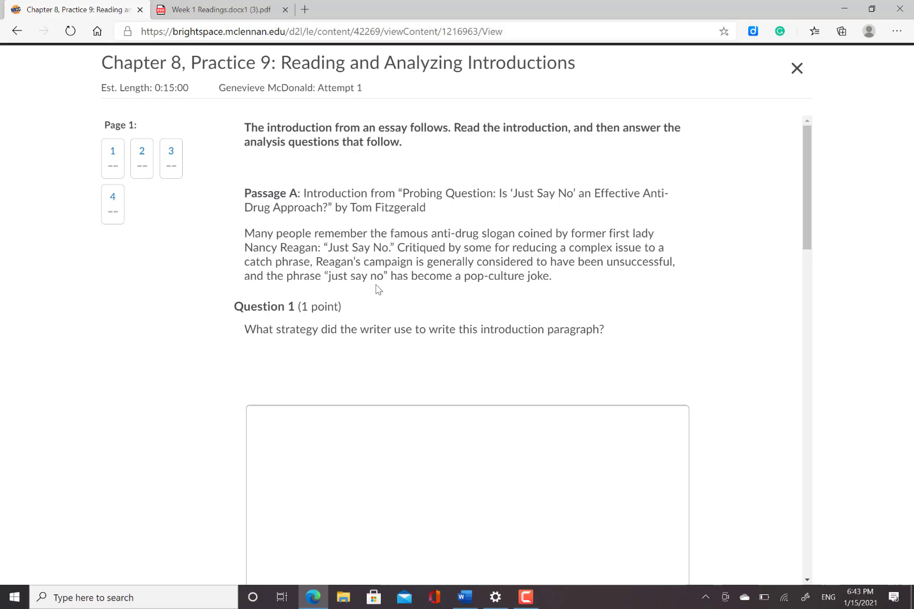
scroll(378, 289, down, 3)
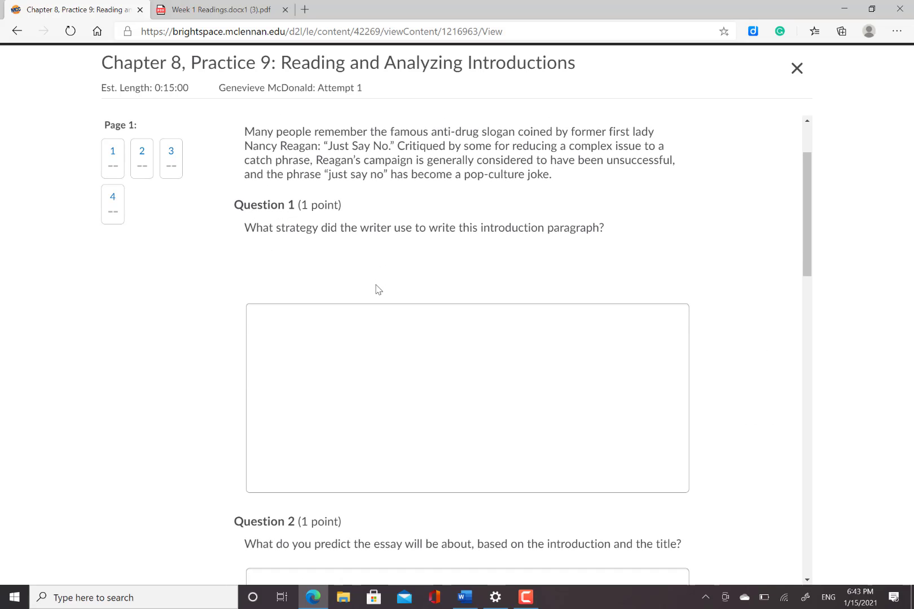
click(231, 17)
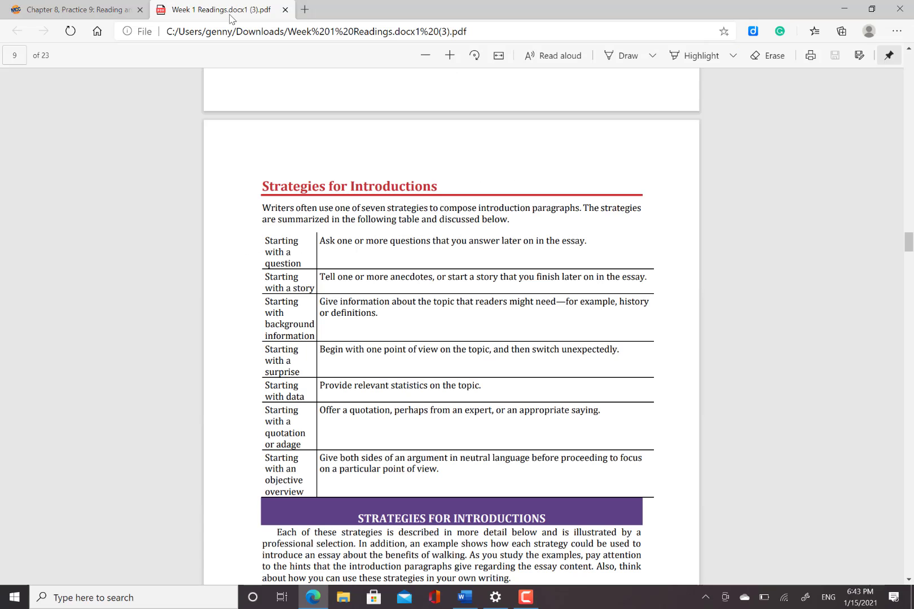
click(45, 15)
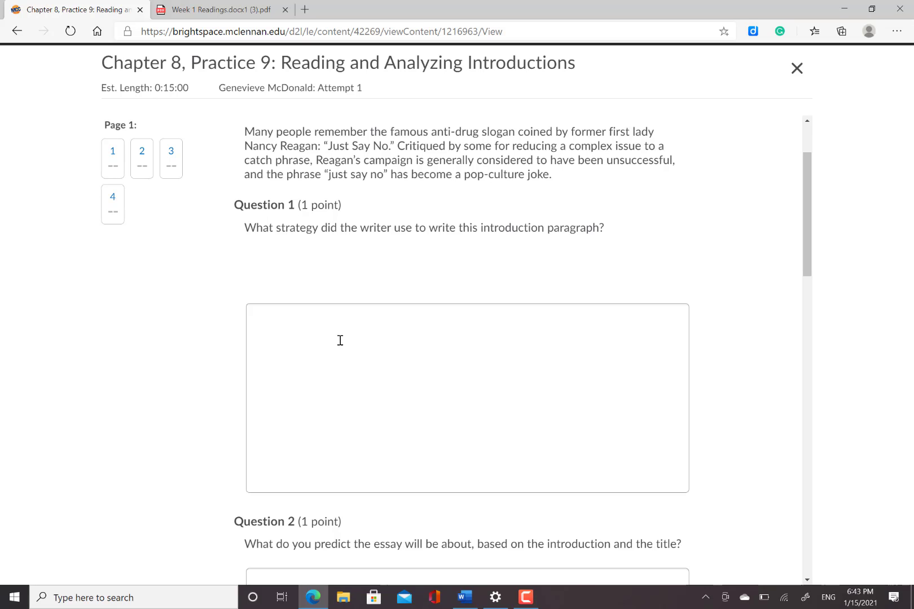
Step: Review Question 2 on predicting the essay's content, rereading Passage A's title and introduction
click(340, 340)
scroll(358, 406, down, 4)
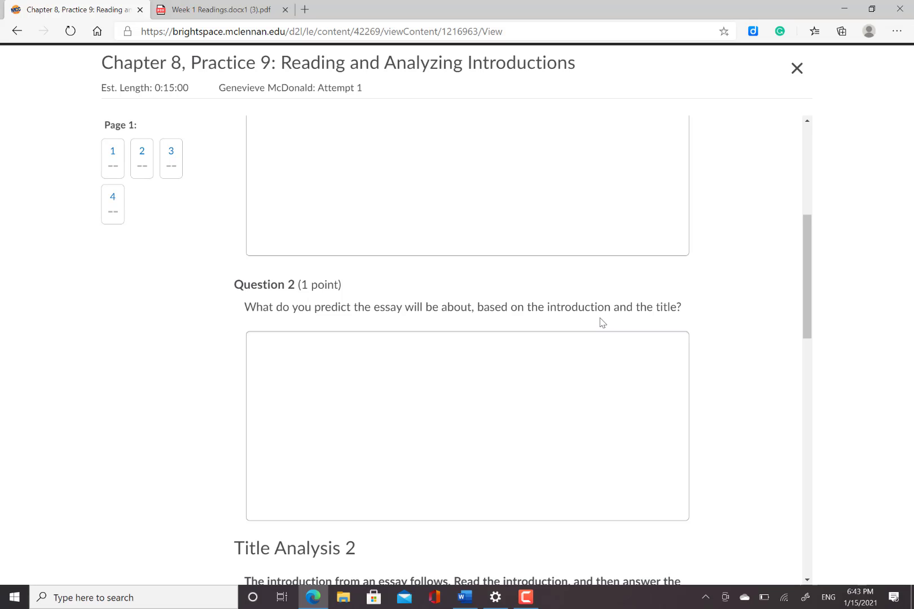
scroll(603, 322, up, 6)
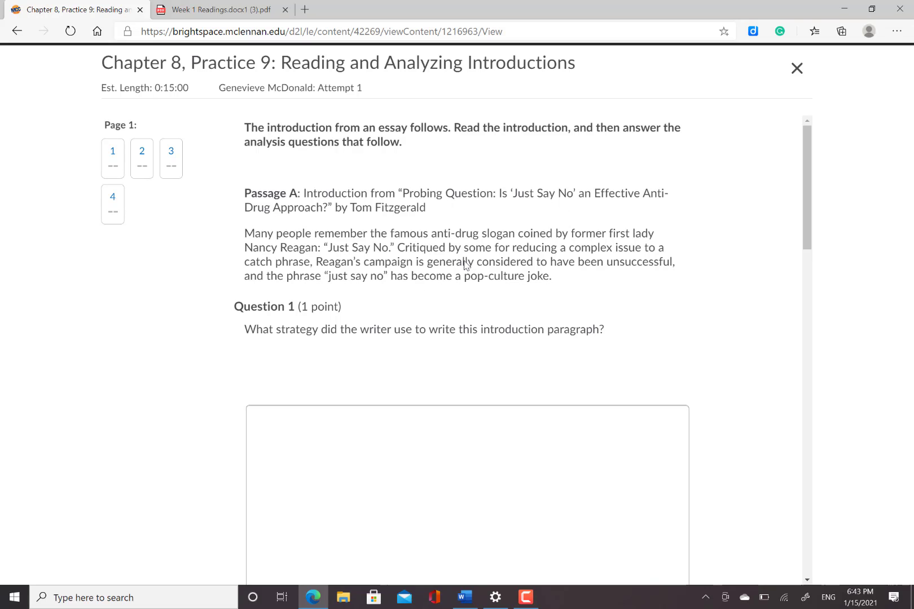
scroll(432, 282, down, 1)
scroll(432, 282, down, 5)
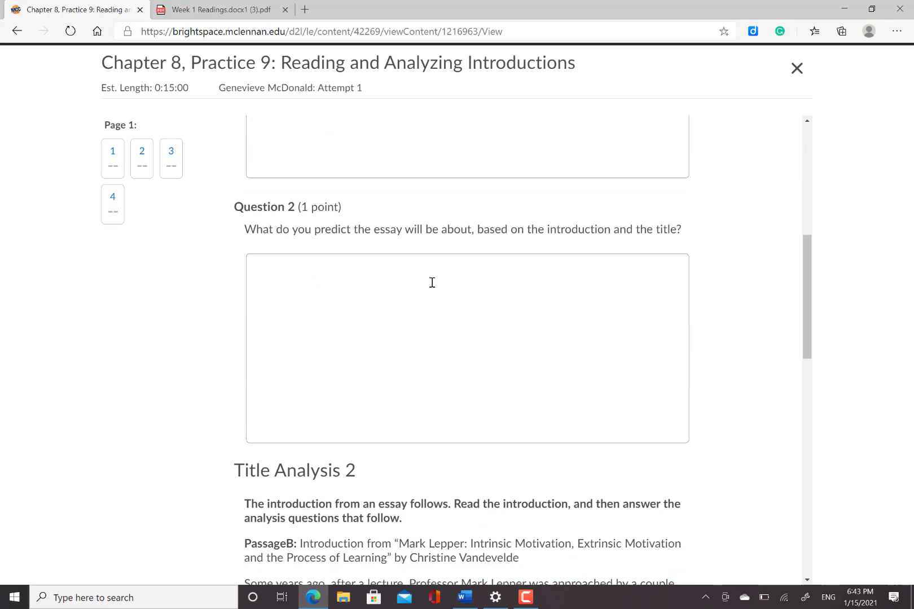
click(361, 418)
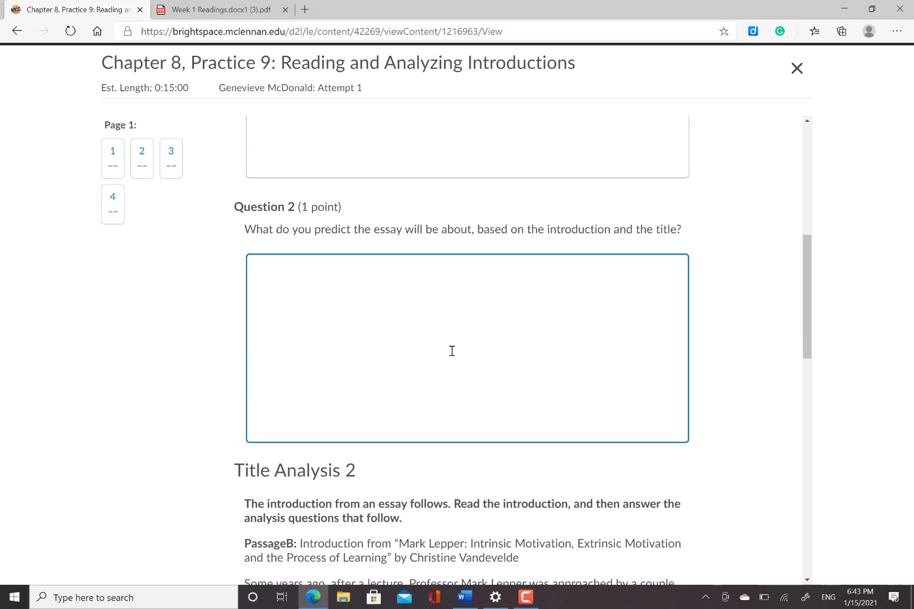
Step: Read the Passage B introduction under Title Analysis 2 and review Question 3 about the writer's strategy
scroll(452, 351, down, 2)
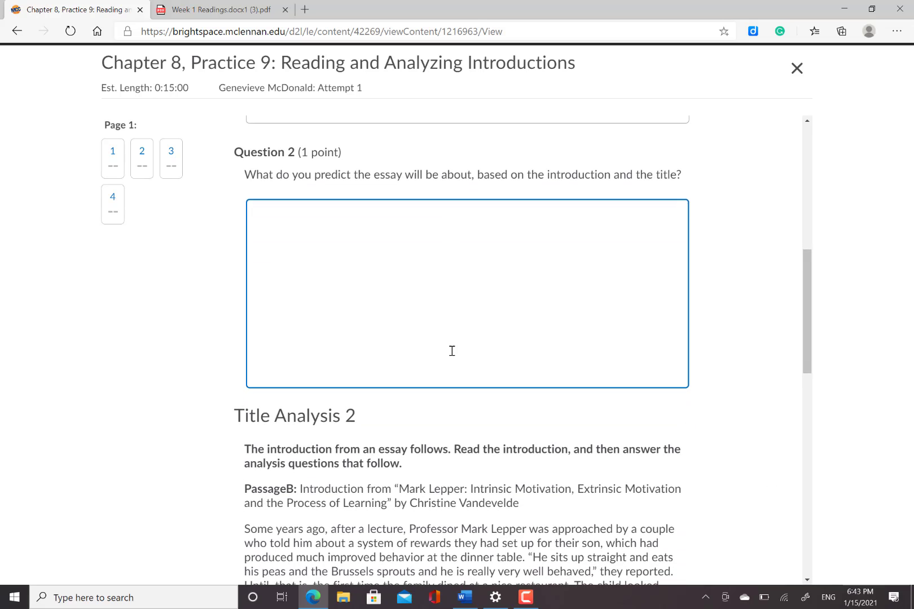
scroll(451, 351, down, 3)
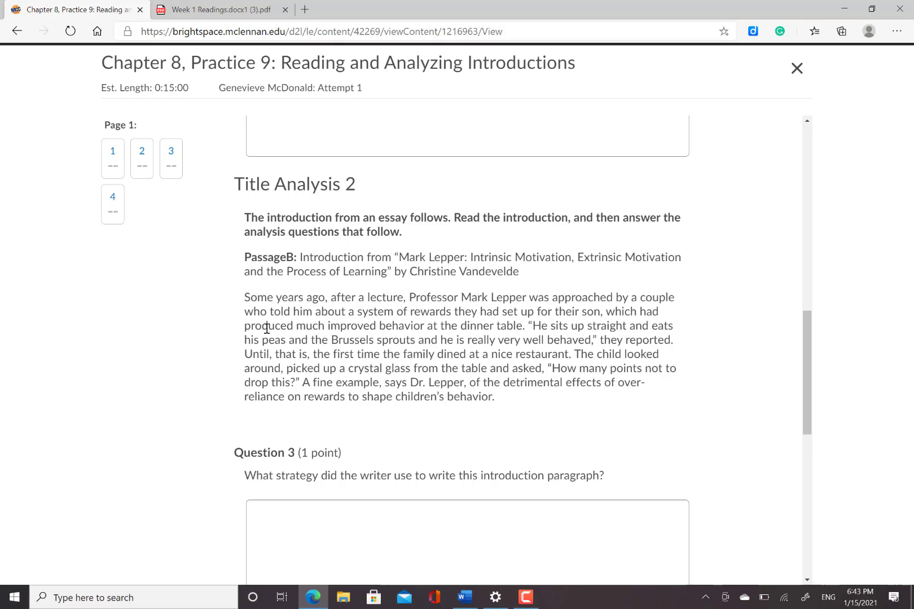
scroll(418, 389, down, 6)
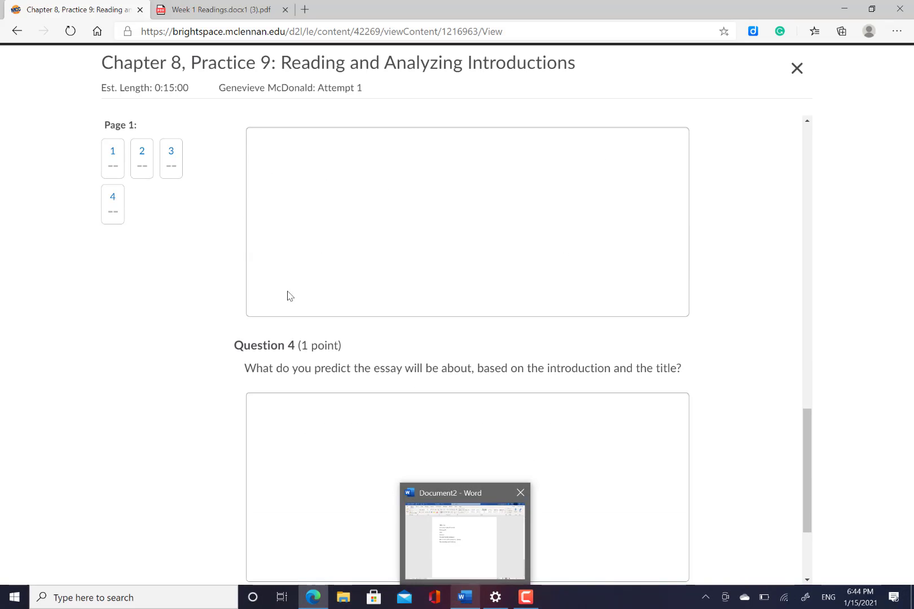
click(253, 251)
scroll(254, 250, up, 2)
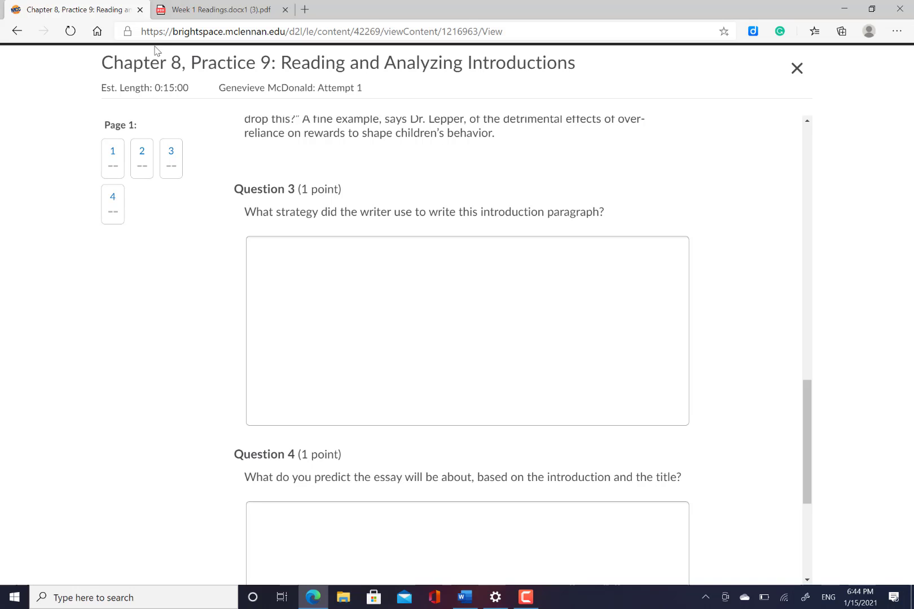
Step: Consult the Strategies for Introductions table for Question 3, and review Question 4 through the end of the quiz
click(174, 6)
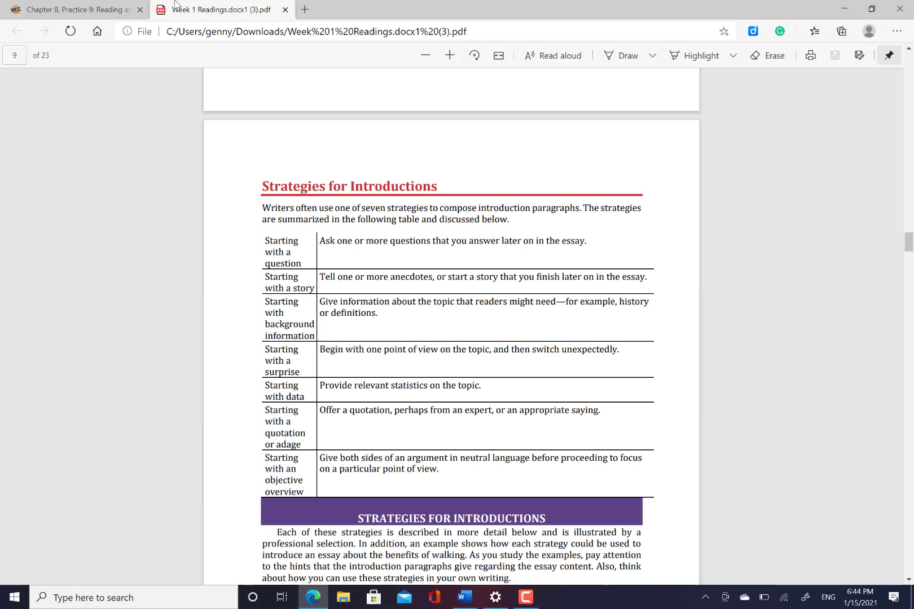
click(82, 12)
click(396, 515)
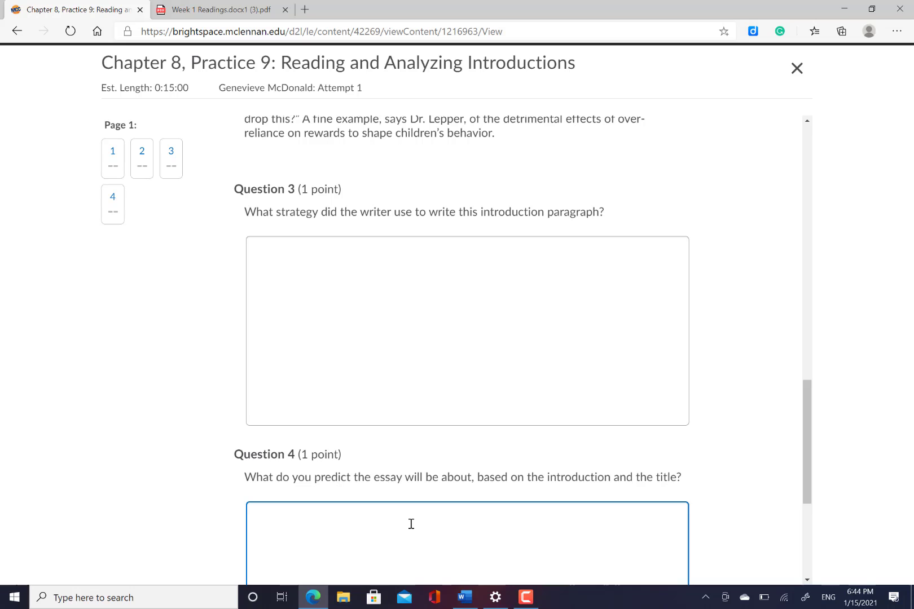
scroll(412, 524, down, 3)
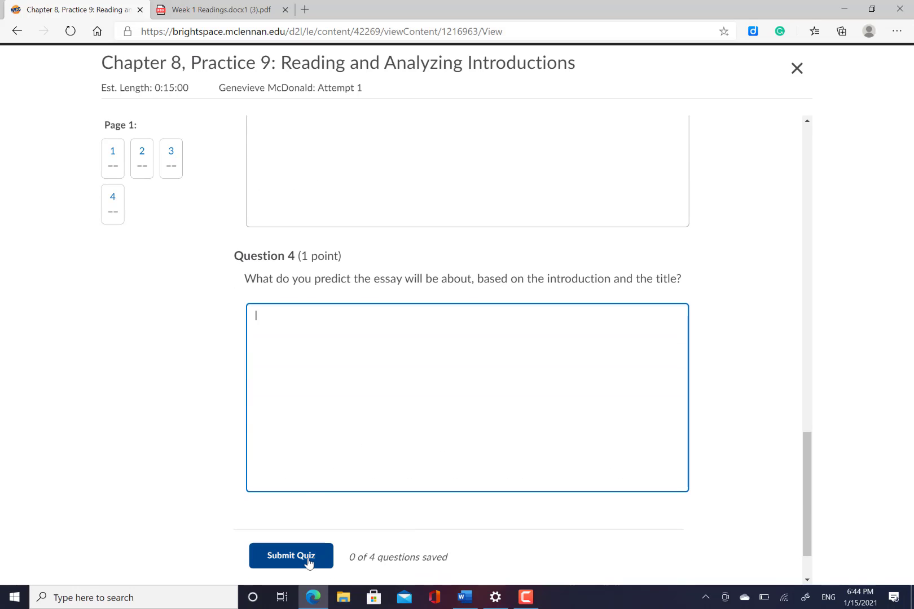
click(220, 14)
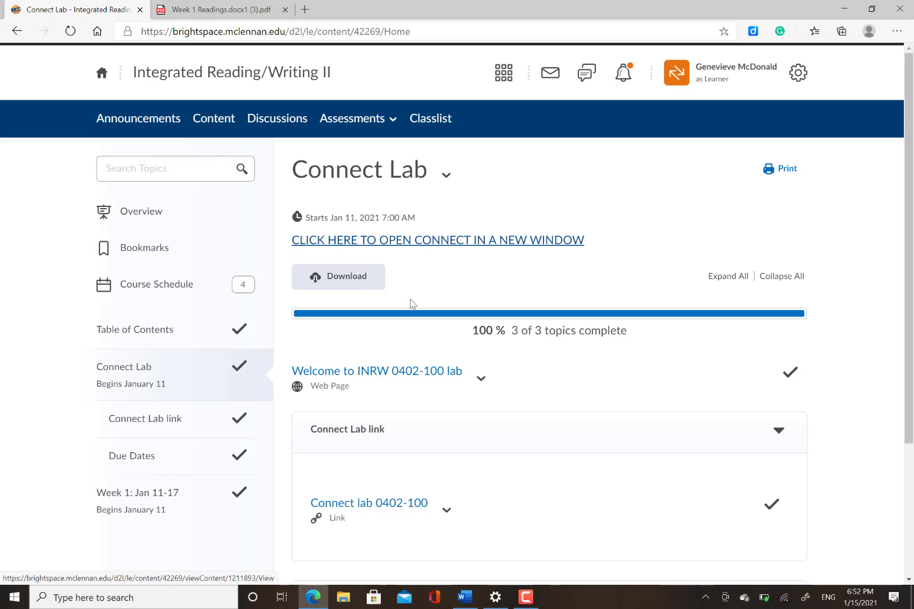
Step: Open McGraw-Hill Connect from the Connect Lab page and begin joining the class with the learner's email address
click(411, 242)
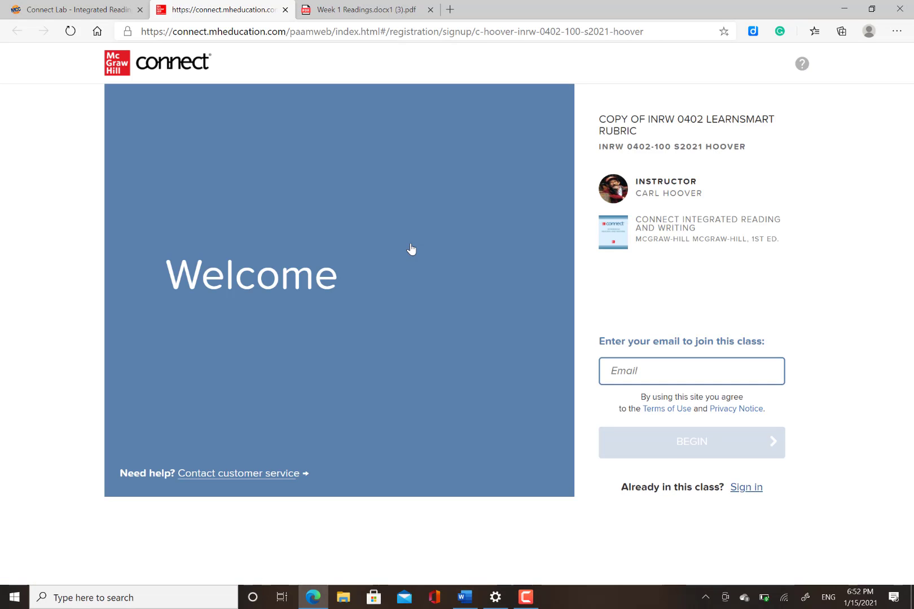
click(669, 363)
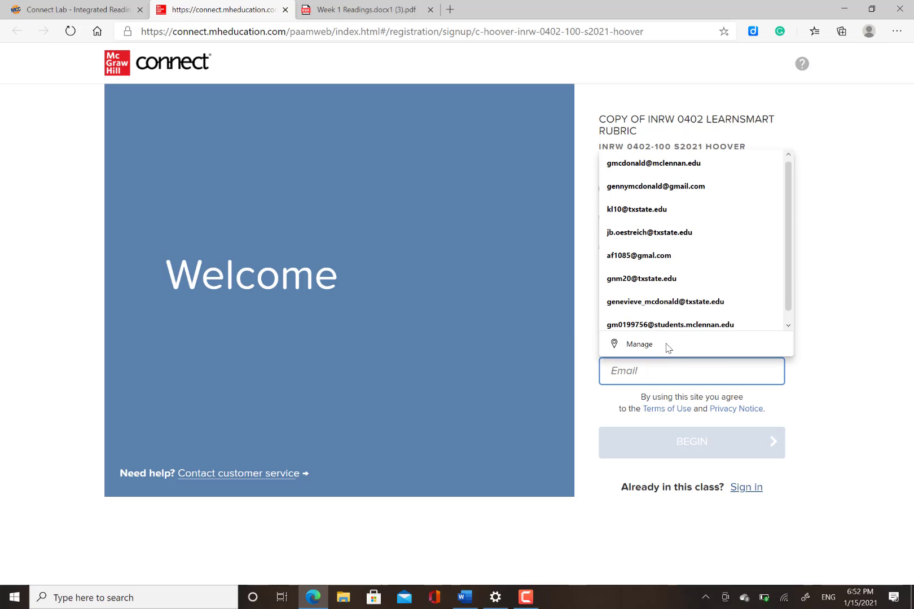
click(642, 162)
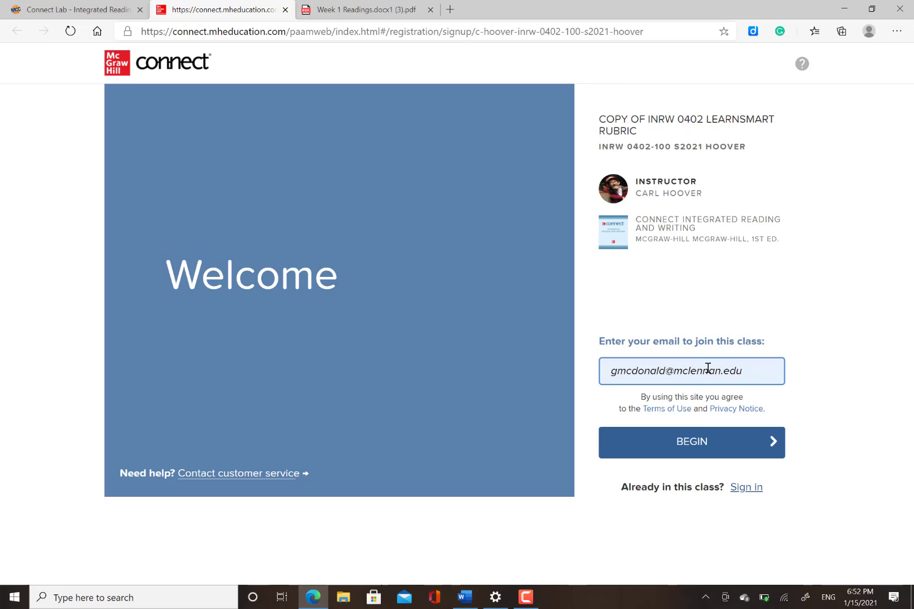
click(698, 440)
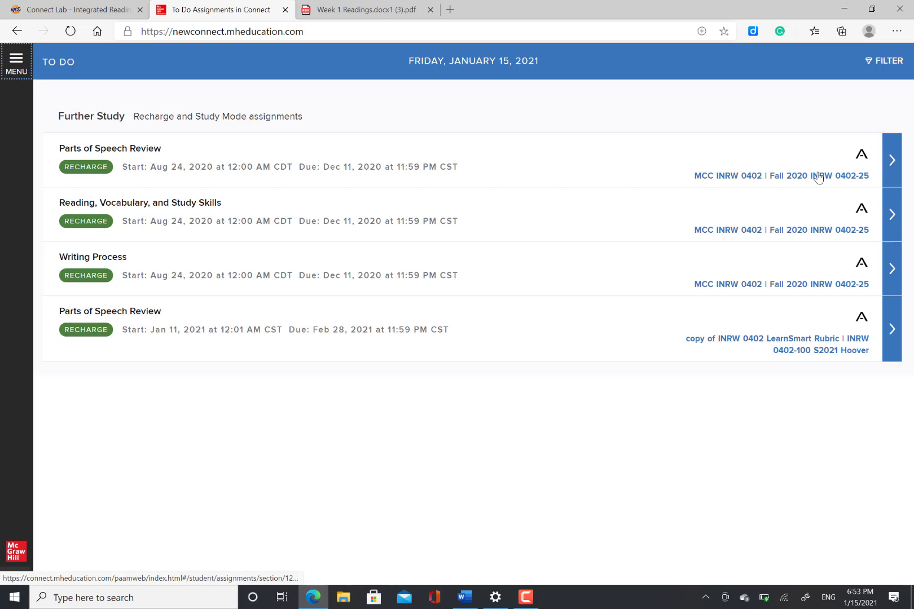
Step: Open the copy of INRW 0402 LearnSmart Rubric class from the list of classes in Connect
click(18, 67)
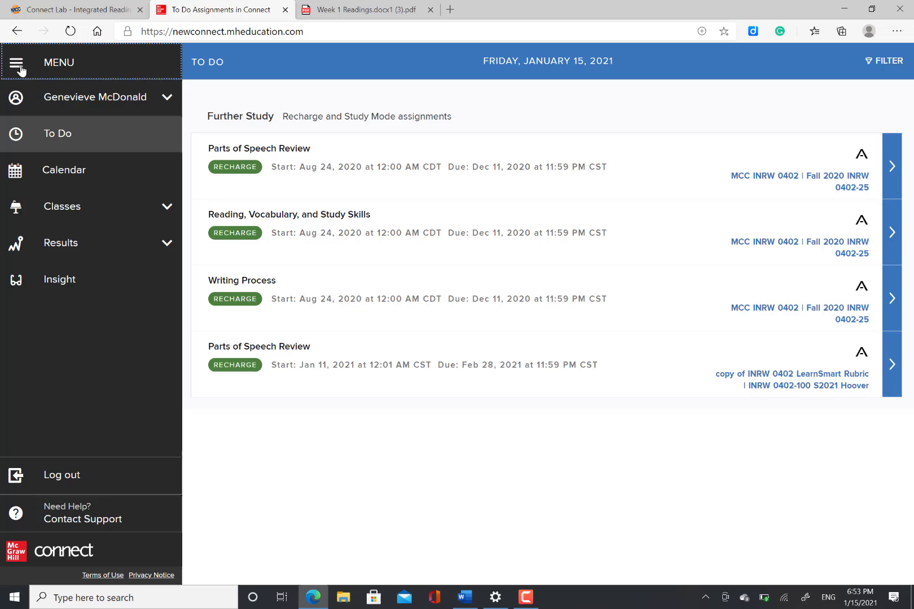
click(65, 207)
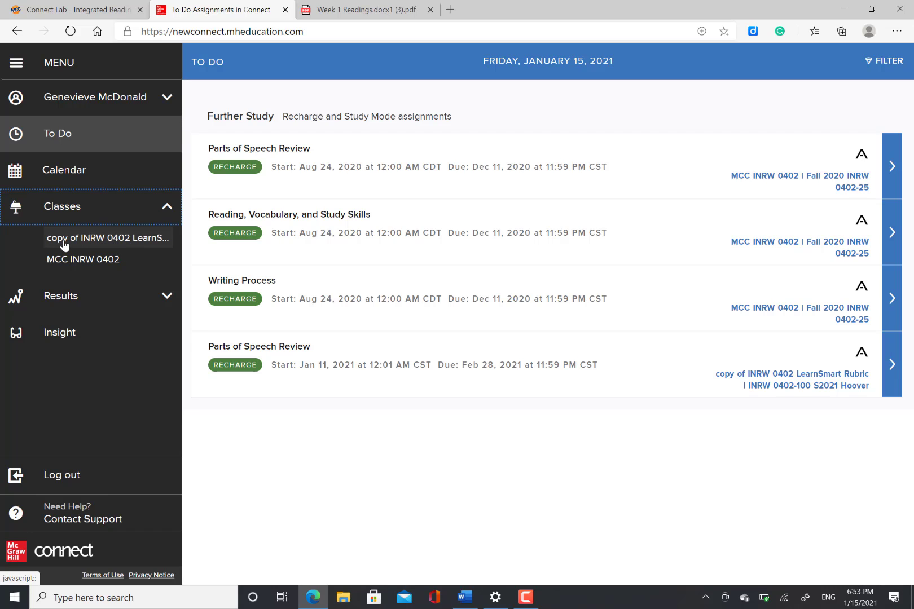
click(107, 243)
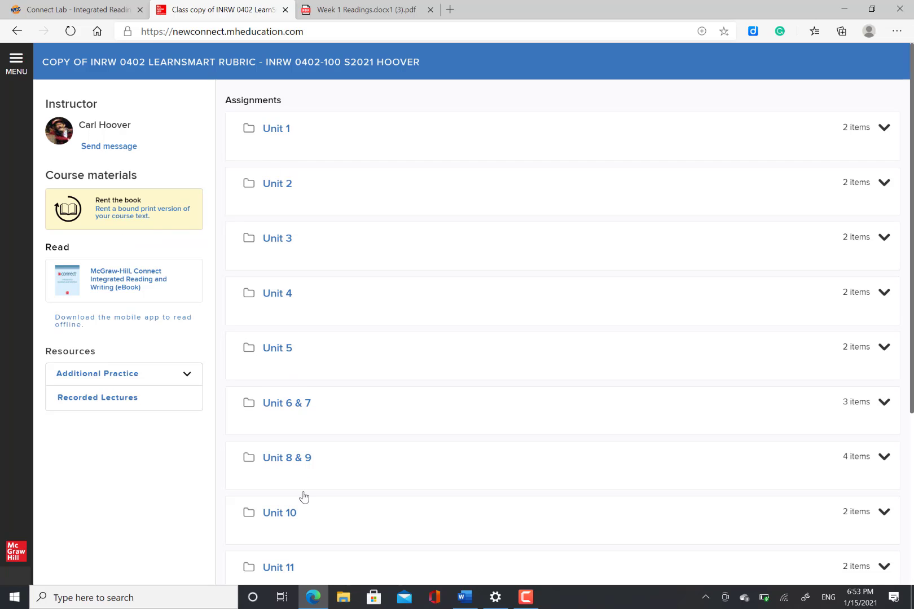
Step: Continue Unit 1's Reading, Vocabulary, and Study Skills assignment past the study tips and display its study schedule
click(273, 132)
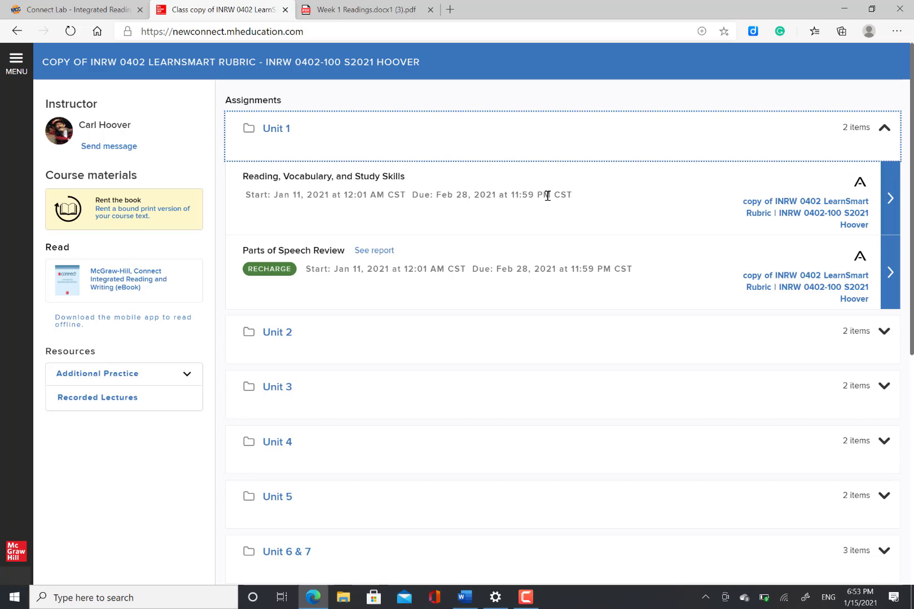
click(889, 203)
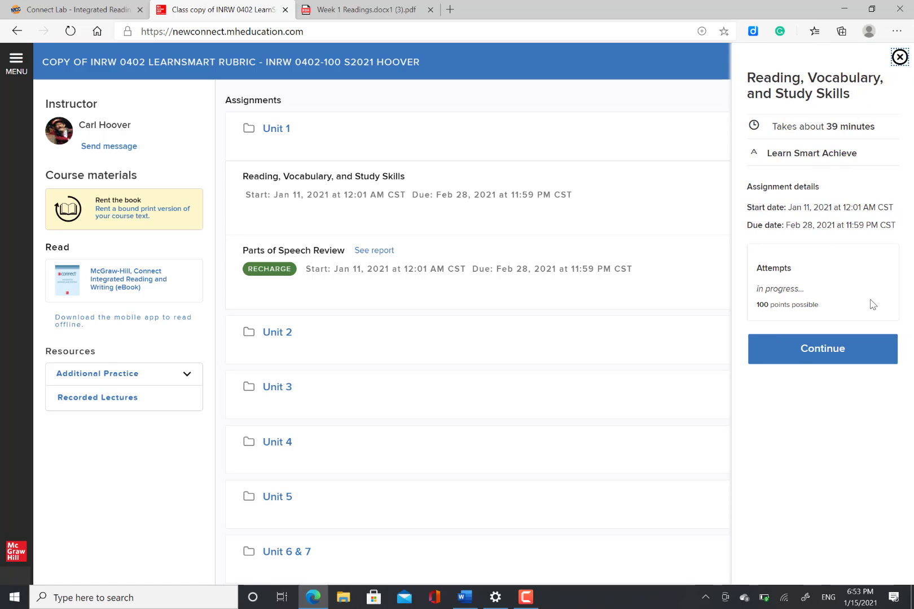
click(840, 348)
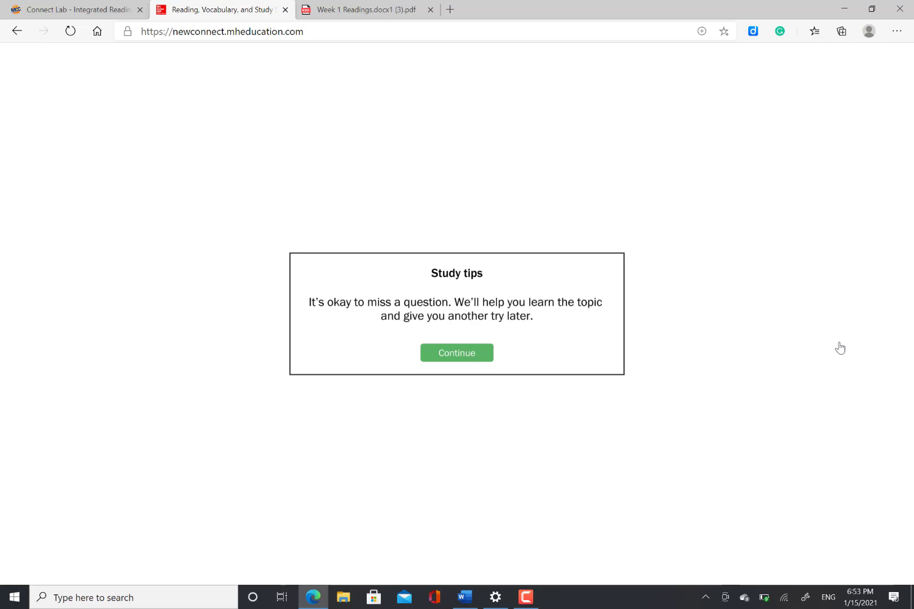
click(489, 353)
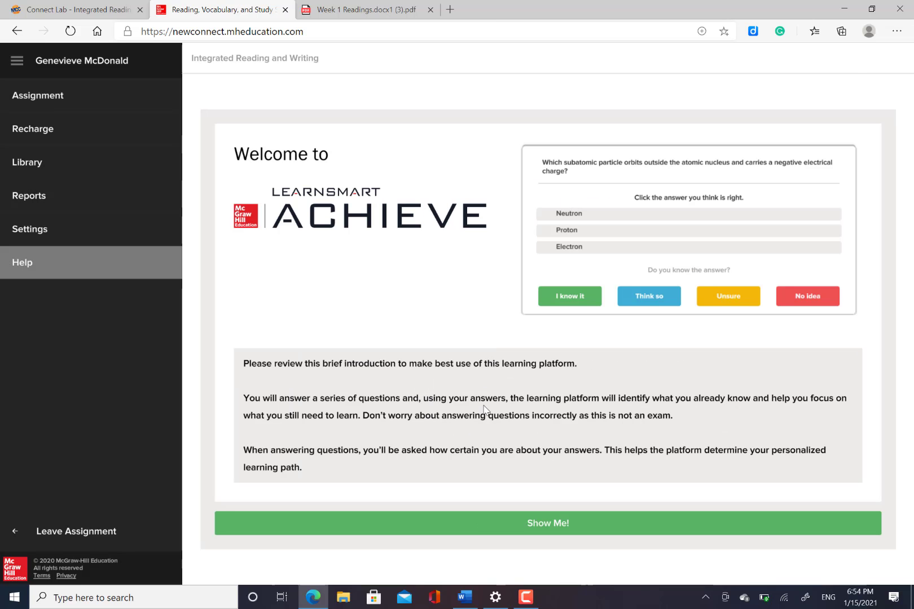
click(25, 100)
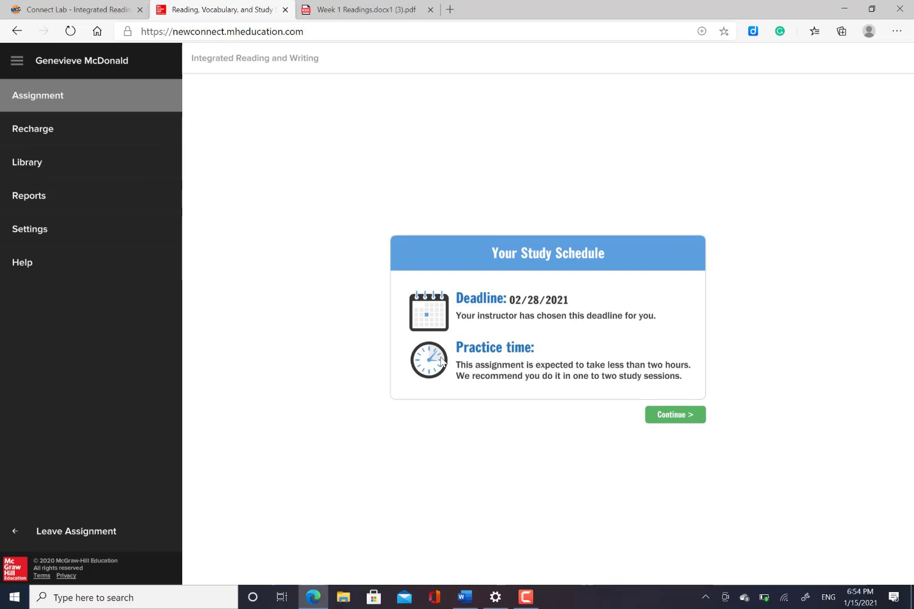
Step: Continue past the study schedule, start module 20, Reading, Vocabulary, and Study Skills, and accept its study session objectives to reach the first question
click(676, 416)
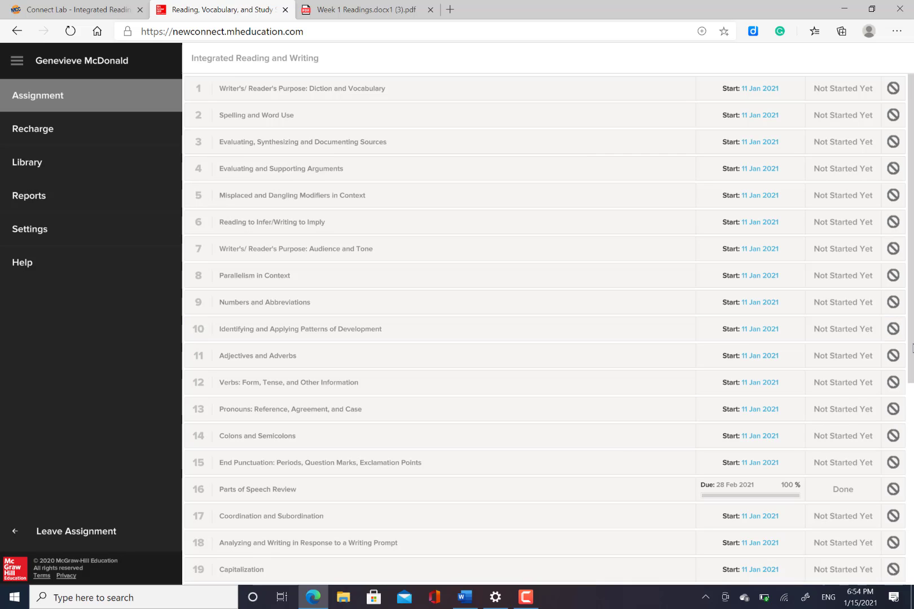
drag(912, 351, 913, 492)
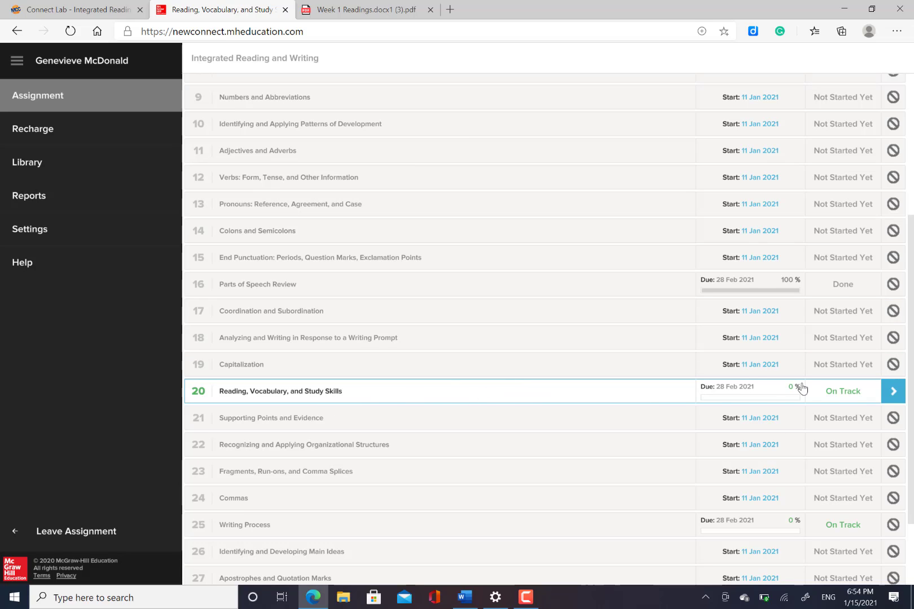
click(892, 392)
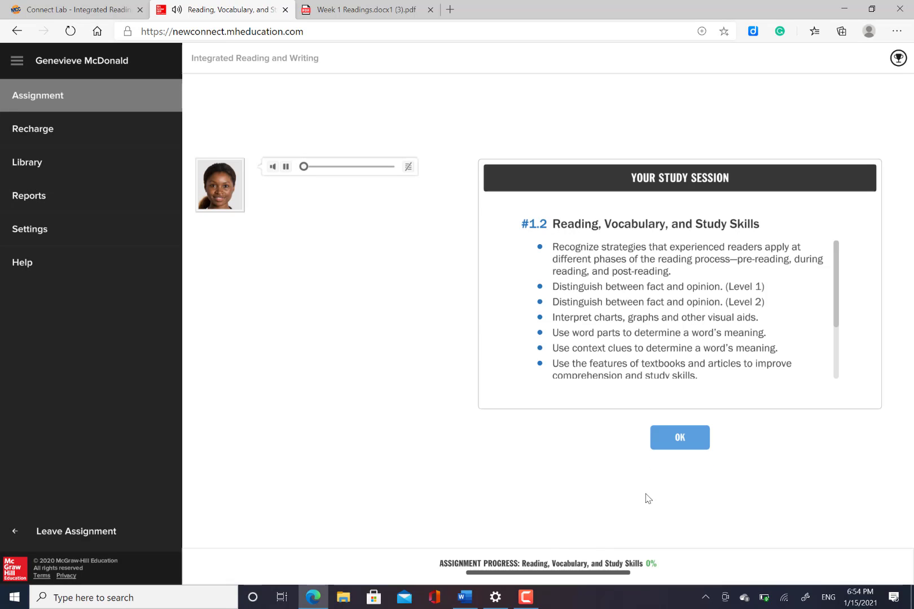
click(680, 445)
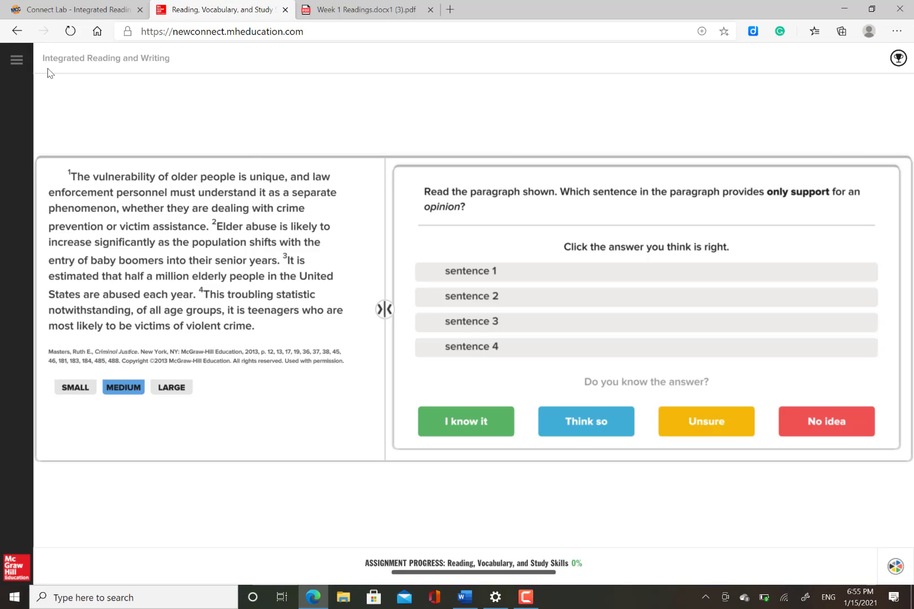
Step: Return from the practice question to the assignment's module list and review the remaining modules down to Sentence Variety
click(17, 32)
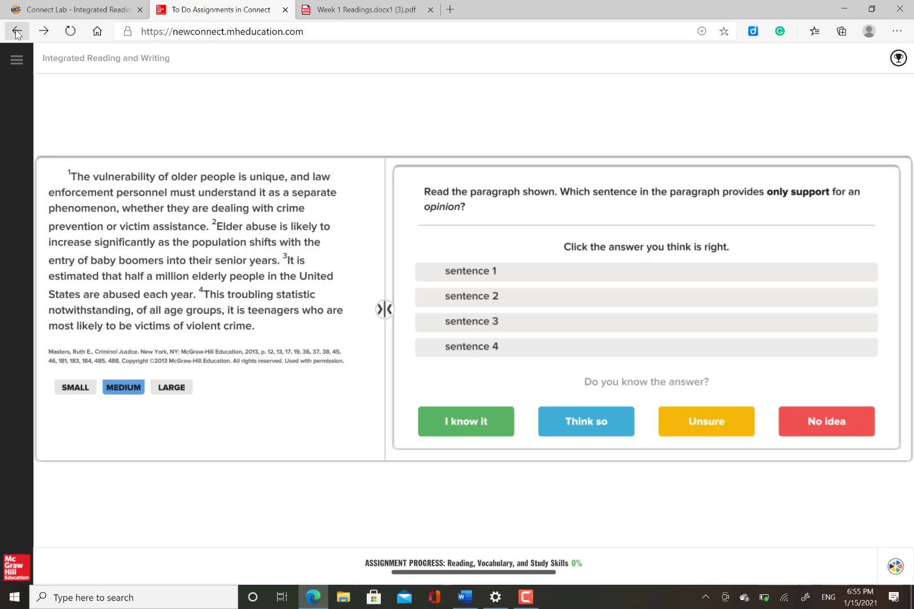
click(20, 64)
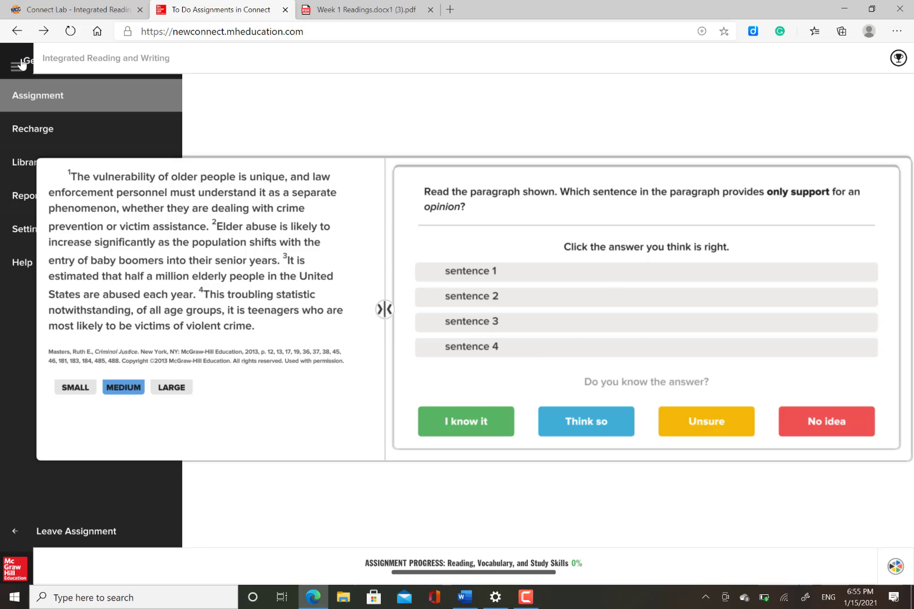
click(31, 110)
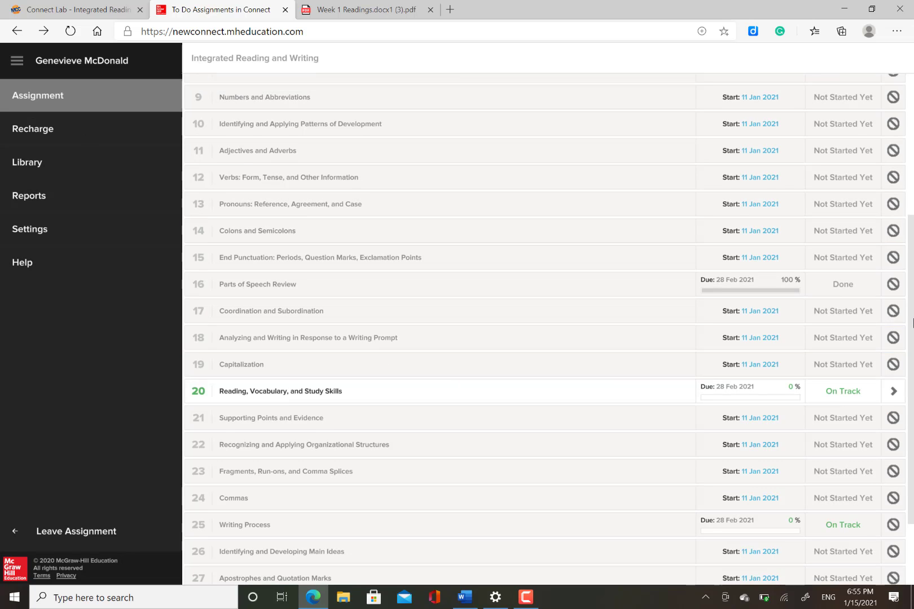
scroll(912, 322, down, 1)
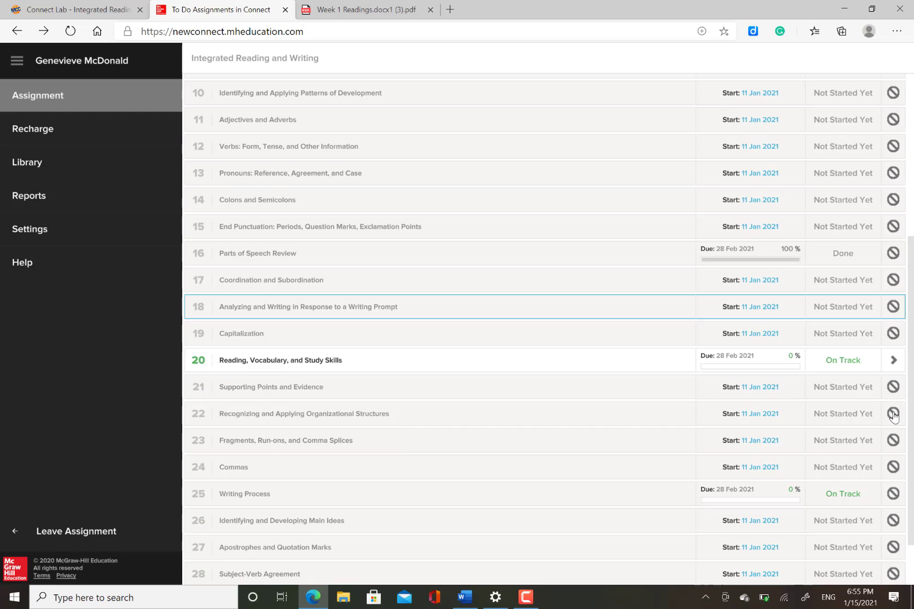
drag(912, 413, 912, 452)
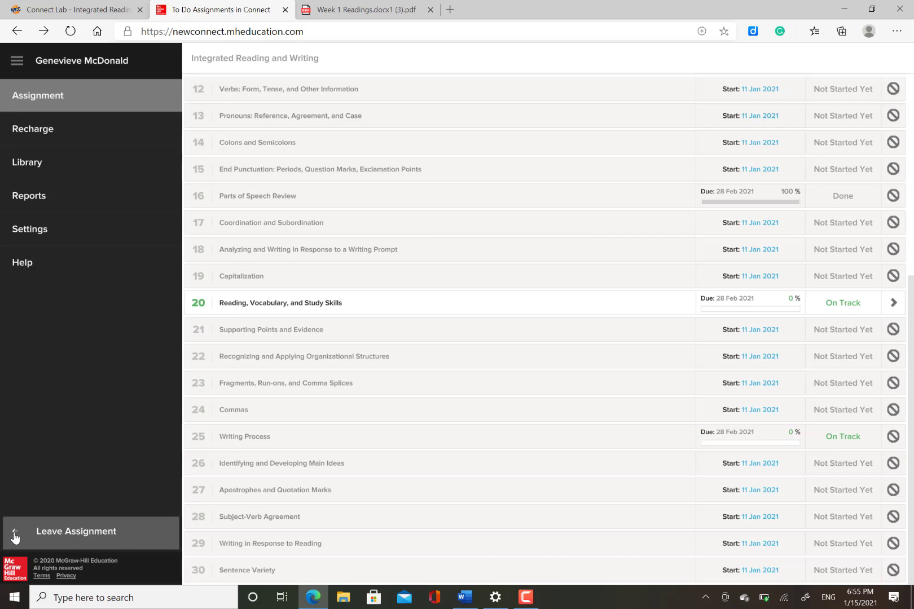
Step: Leave the assignment for the Connect To Do list and return to the course's Connect Lab page in Brightspace
click(166, 145)
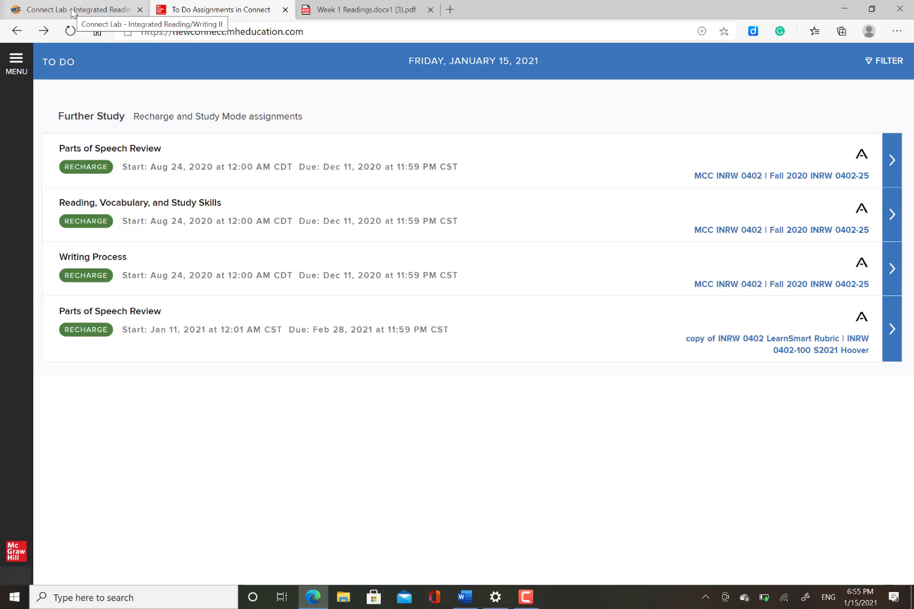
click(74, 10)
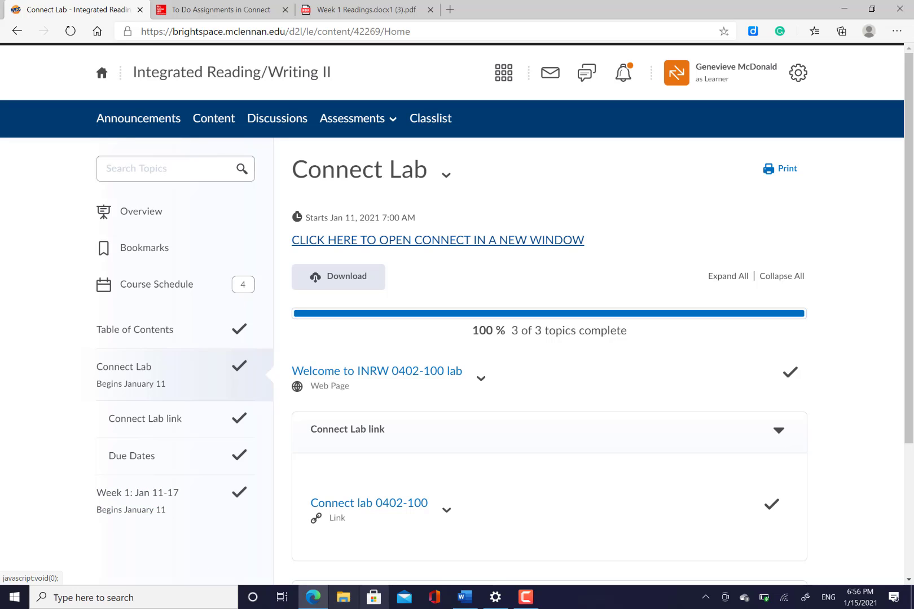
click(535, 601)
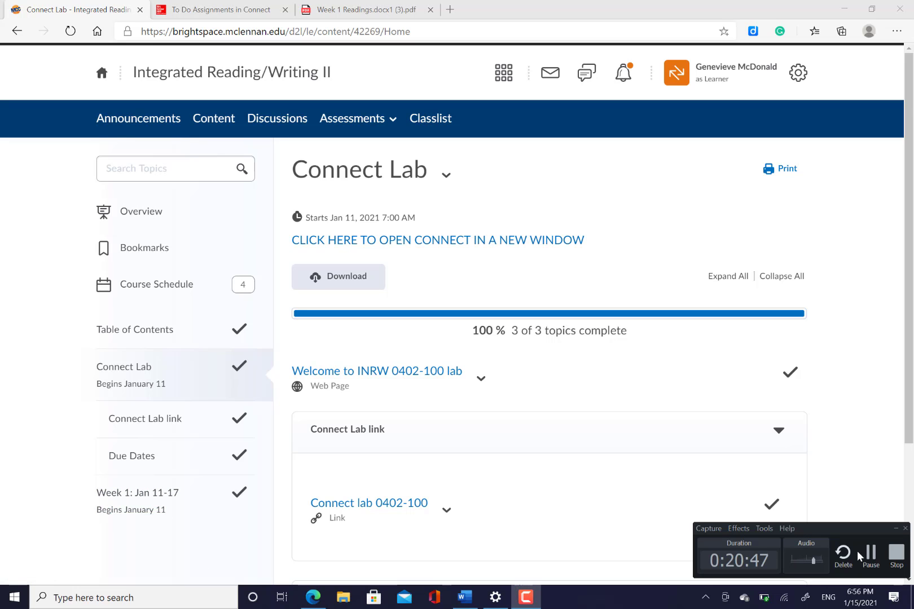